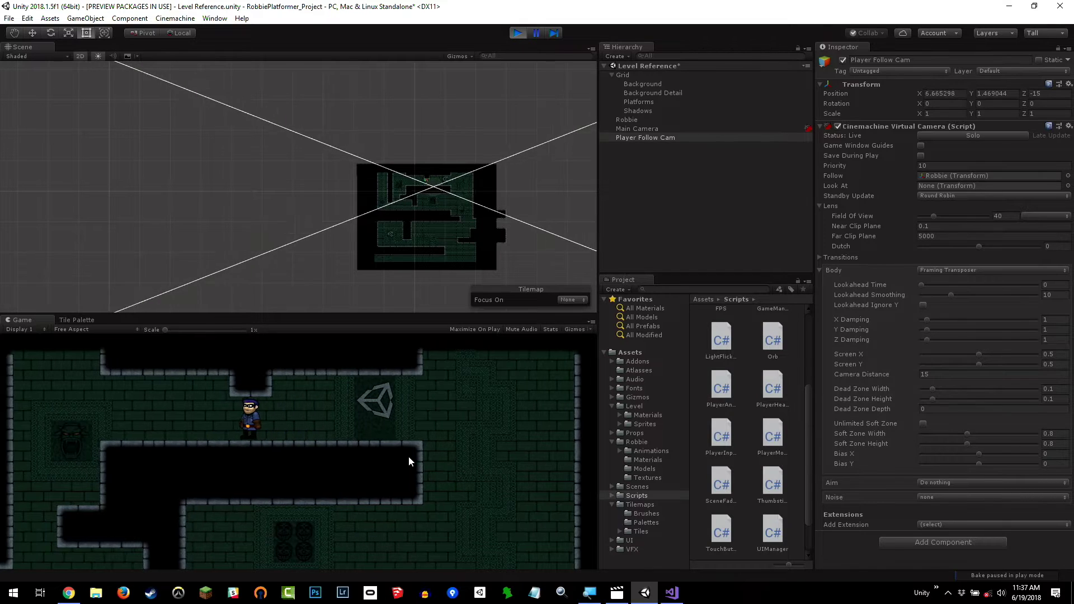
{"action": "key", "text": "Left"}
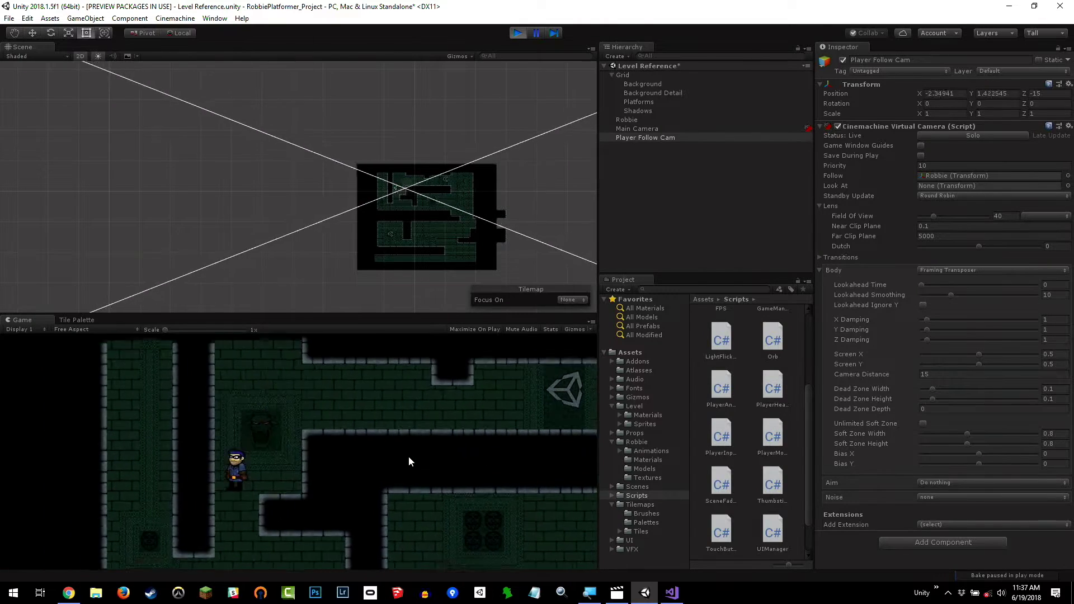
- Run Robbie left and right to watch the follow camera track him, then exit play mode
{"action": "key", "text": "Right"}
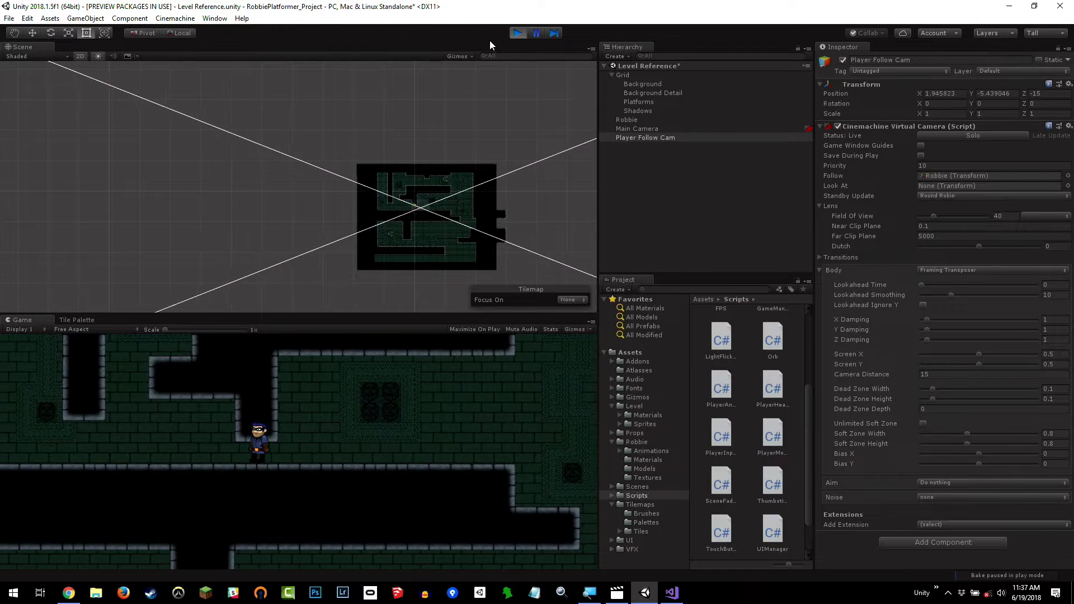
{"action": "left_click", "coordinate": [517, 32]}
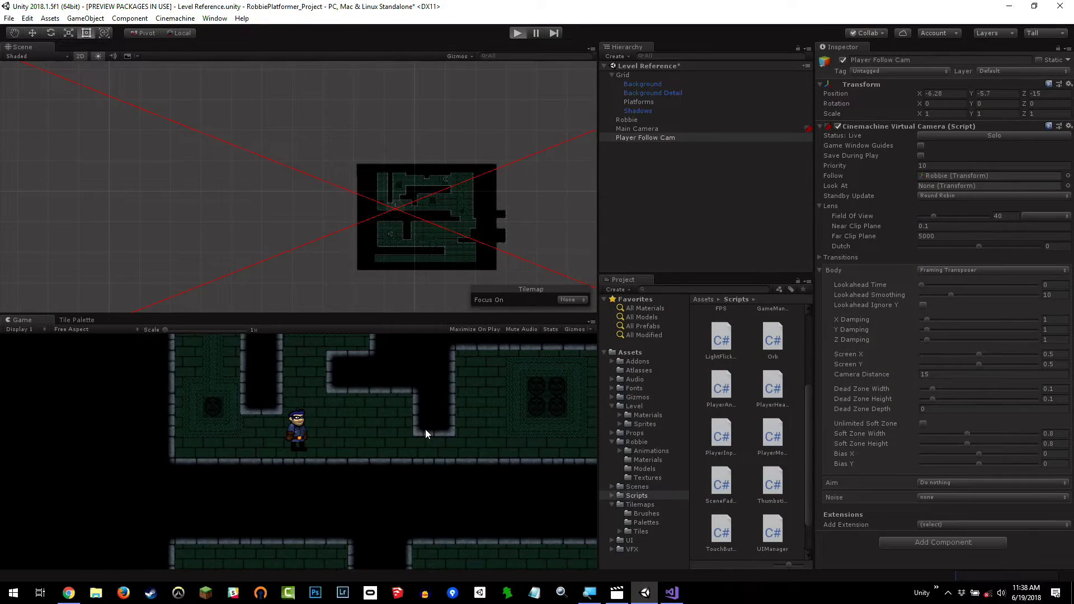
{"action": "key", "text": "ctrl+p"}
{"action": "key", "text": "Left"}
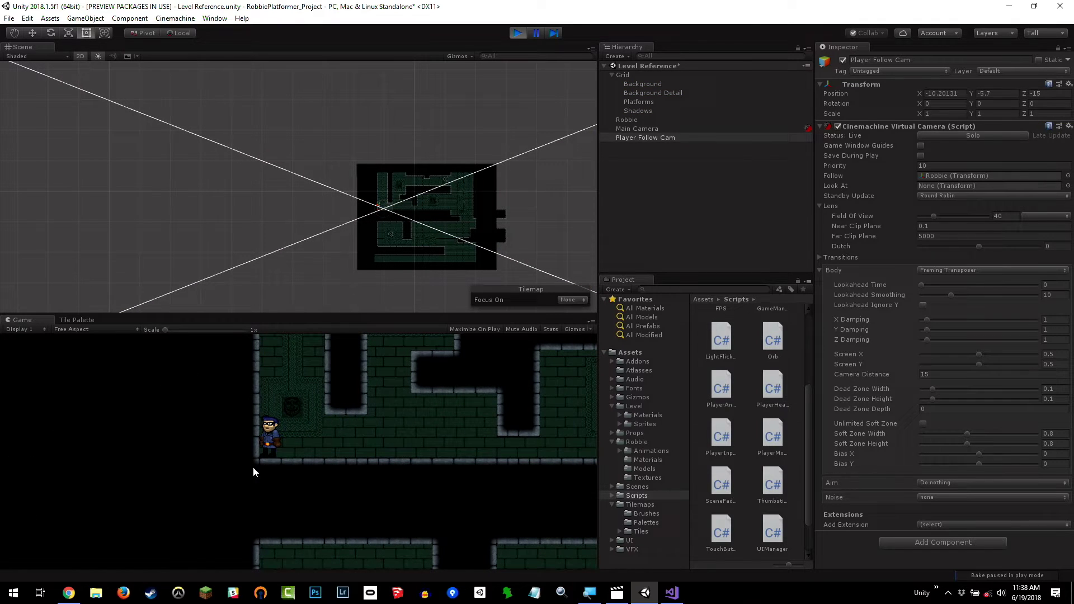
{"action": "key", "text": "Right"}
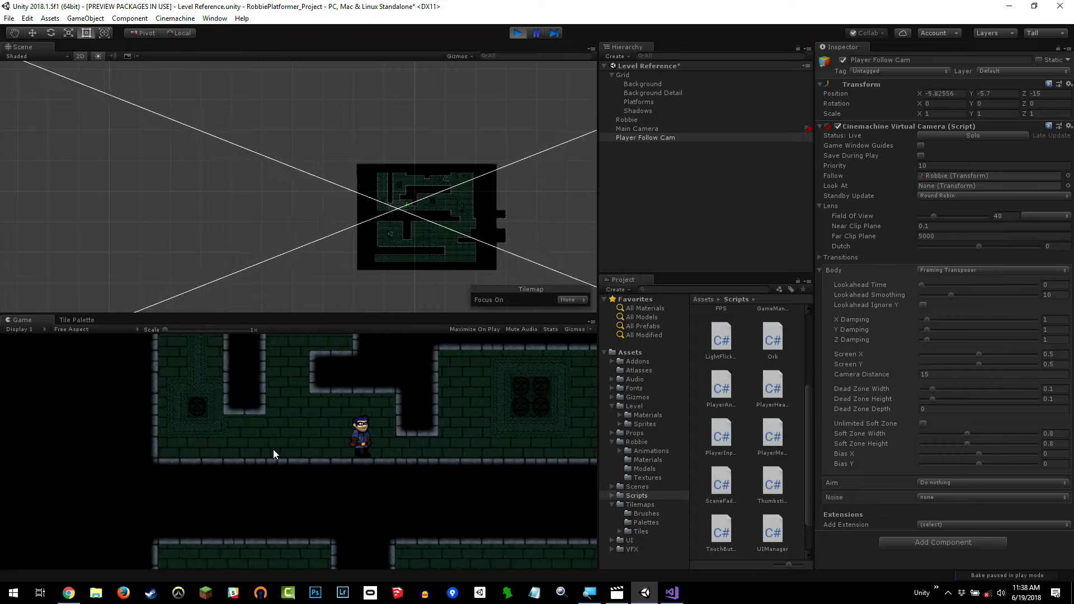
{"action": "key", "text": "Right"}
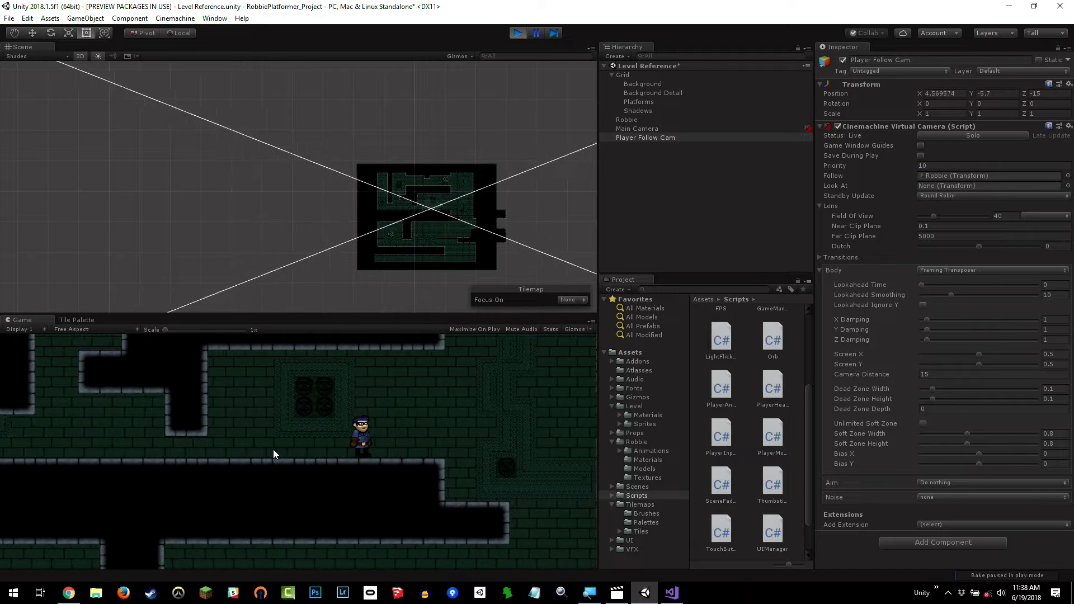
{"action": "key", "text": "Right"}
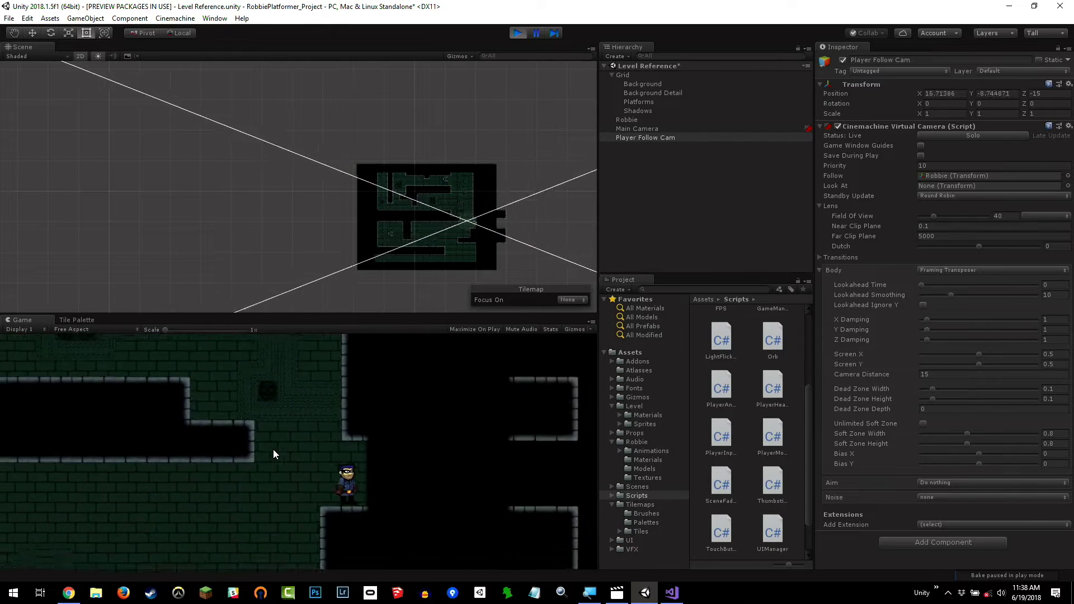
{"action": "key", "text": "Left"}
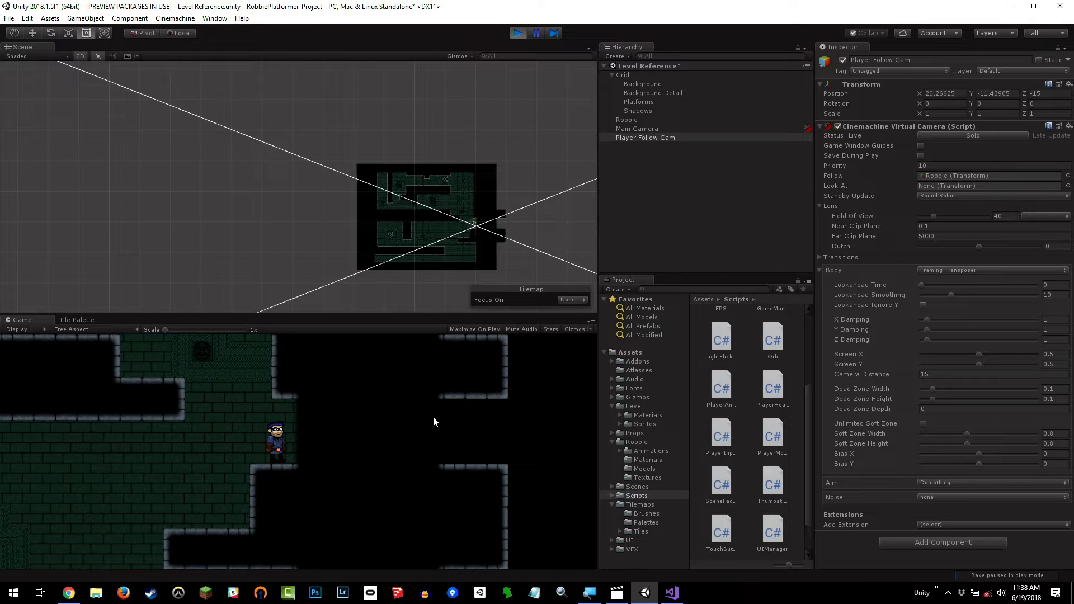
{"action": "key", "text": "Right"}
{"action": "key", "text": "Left"}
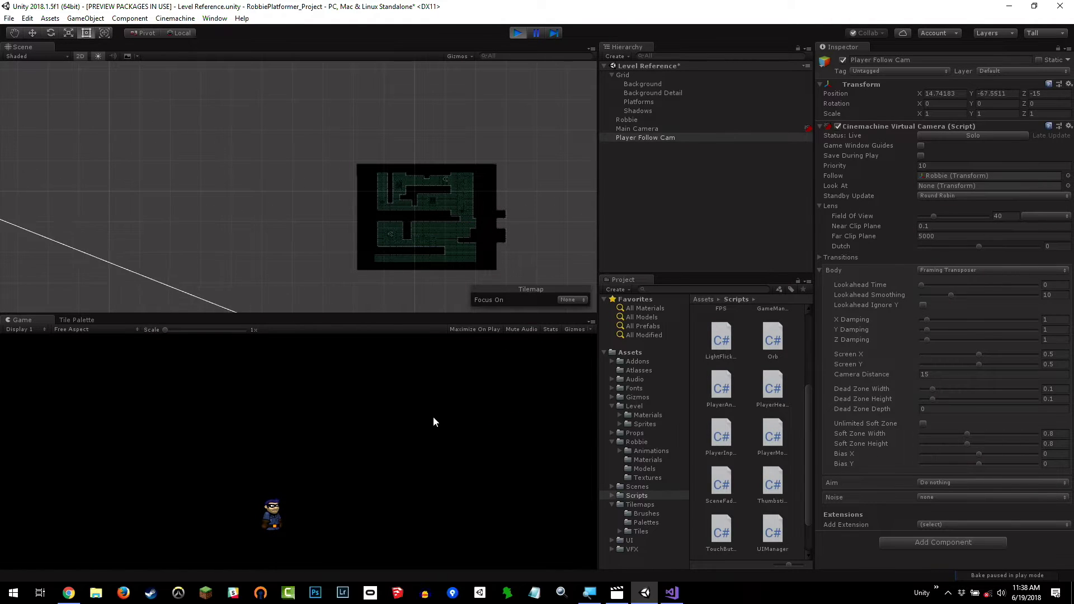
{"action": "left_click", "coordinate": [519, 33]}
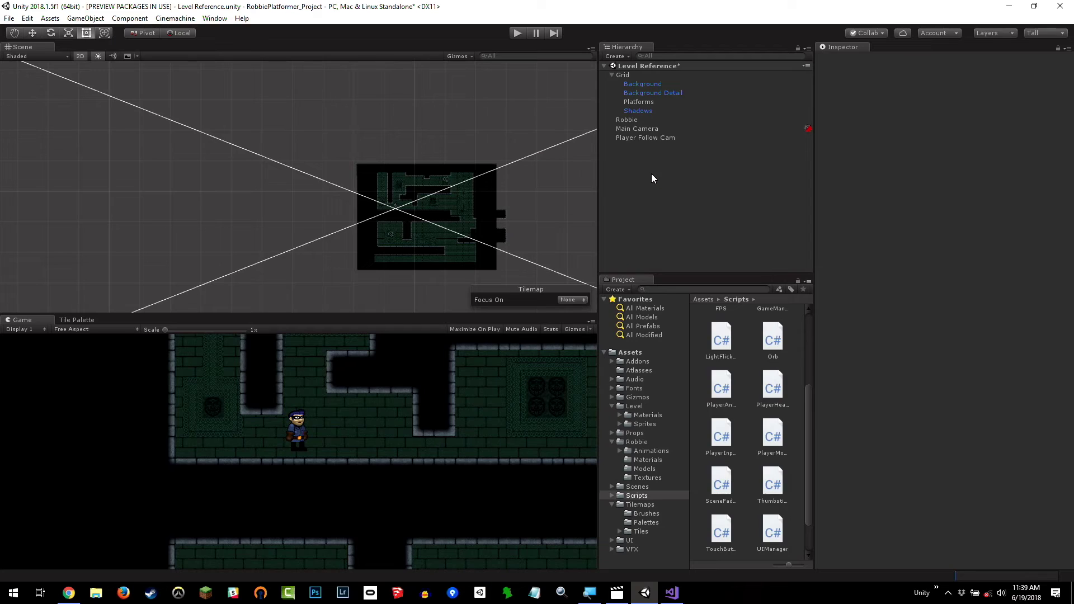
- Select Player Follow Cam and open its Add Extension dropdown in the Inspector
{"action": "left_click", "coordinate": [666, 138]}
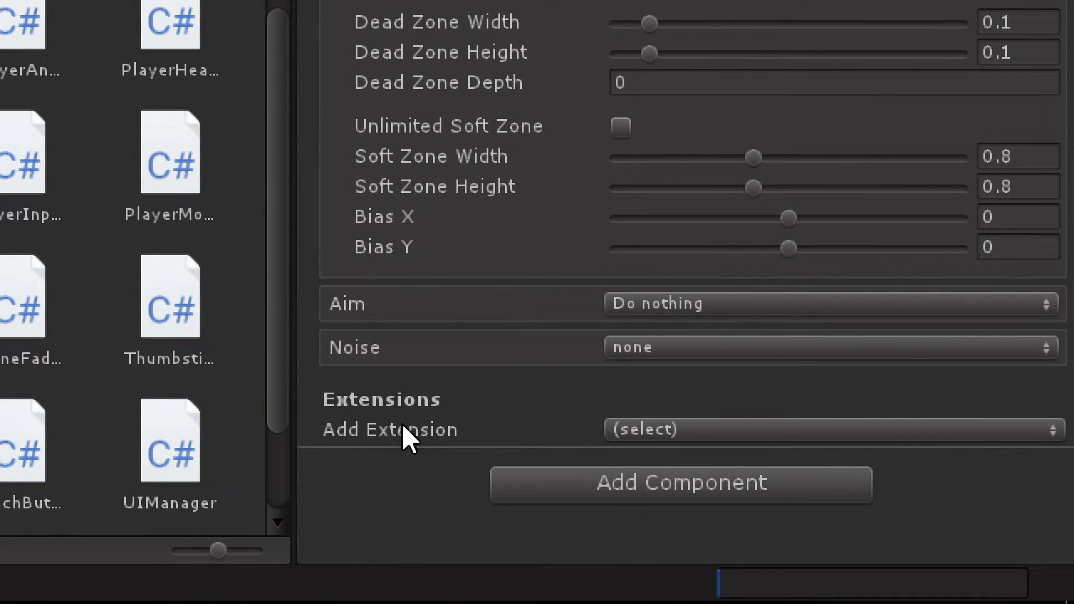
{"action": "left_click", "coordinate": [682, 431]}
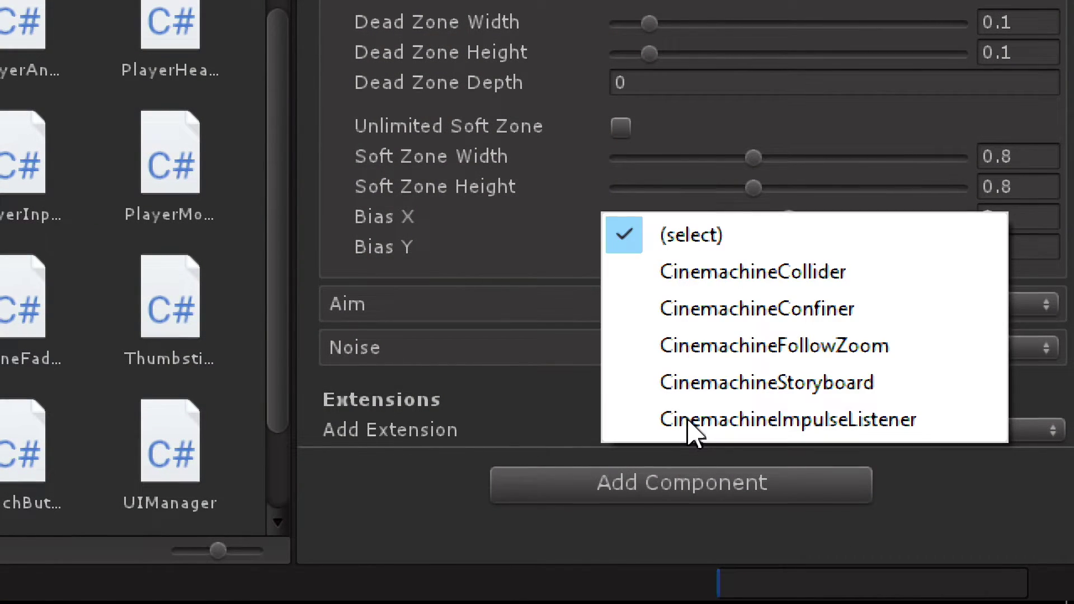
- Add CinemachineConfiner to Player Follow Cam and reopen the extension list for CinemachineImpulseListener
{"action": "left_click", "coordinate": [818, 306]}
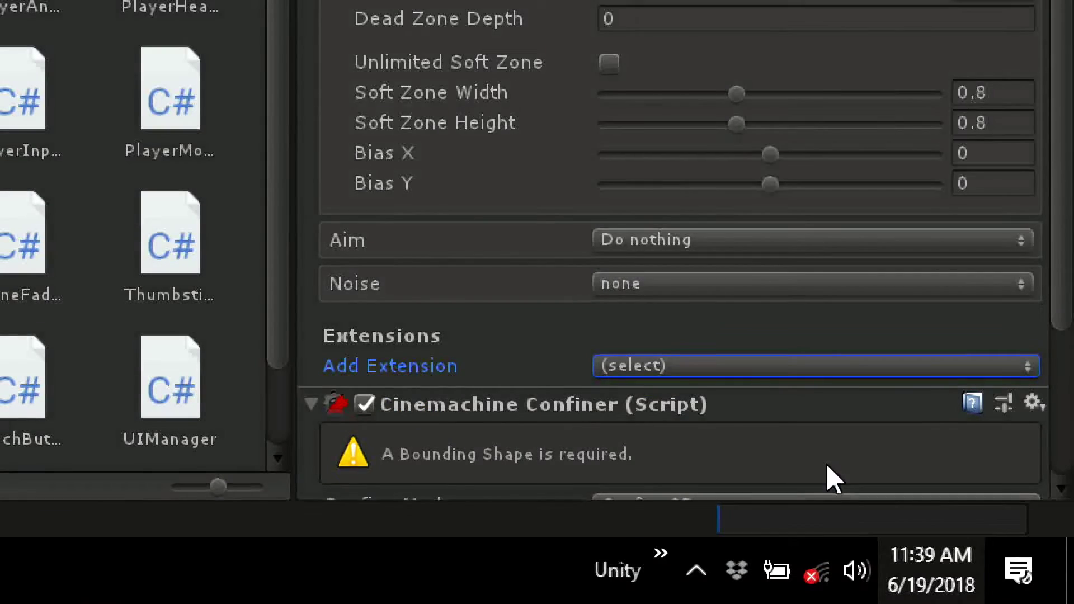
{"action": "scroll", "coordinate": [800, 511], "scroll_direction": "down", "scroll_amount": 5}
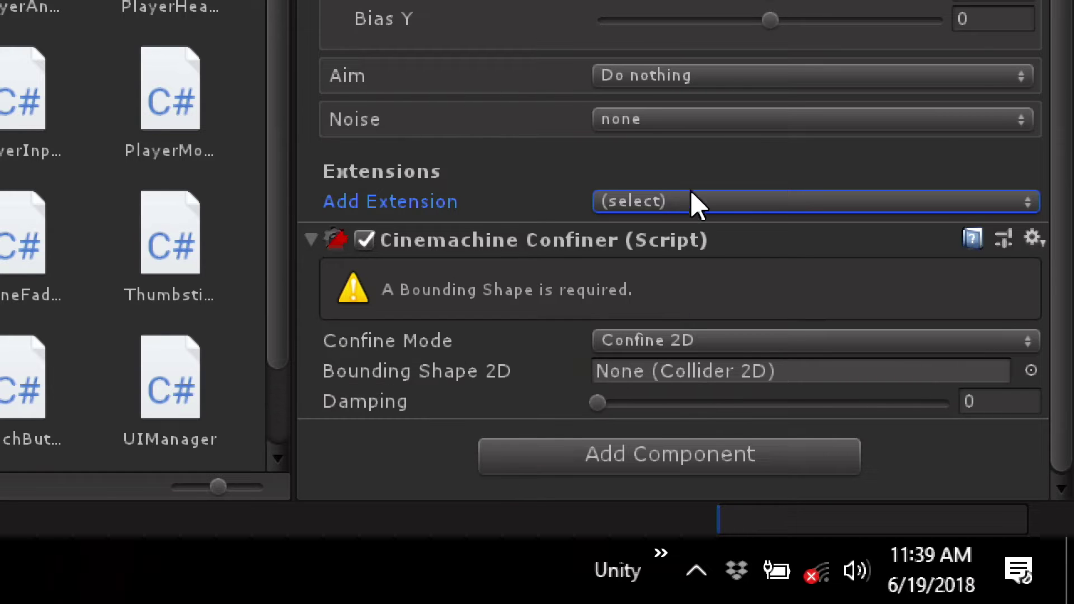
{"action": "left_click", "coordinate": [762, 206]}
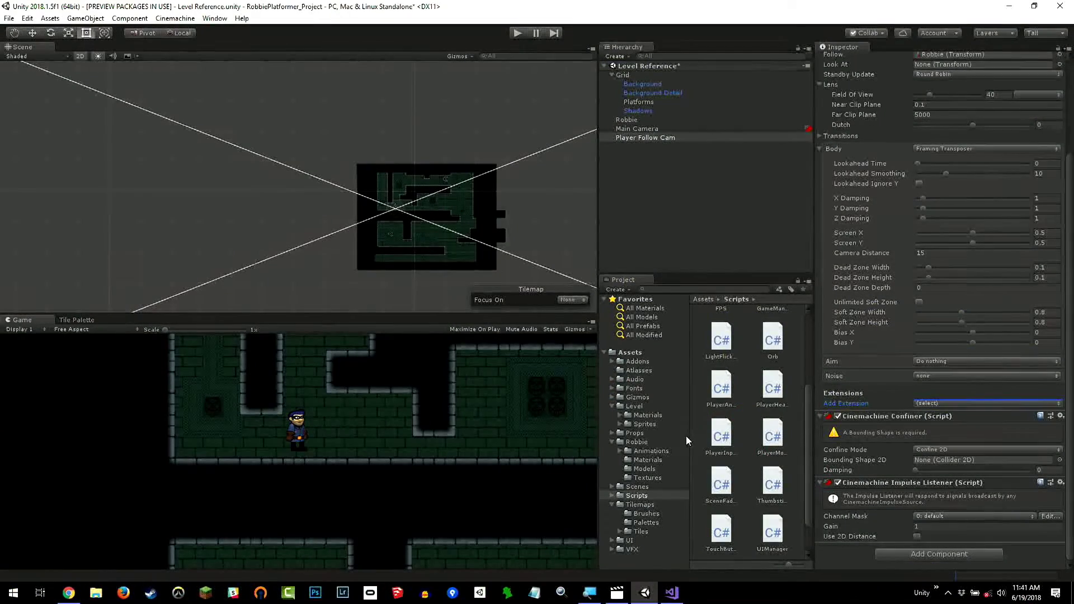
- Drag the Camera Bounds prefab from Assets > Level into the Hierarchy, then reselect Player Follow Cam
{"action": "left_click", "coordinate": [638, 406]}
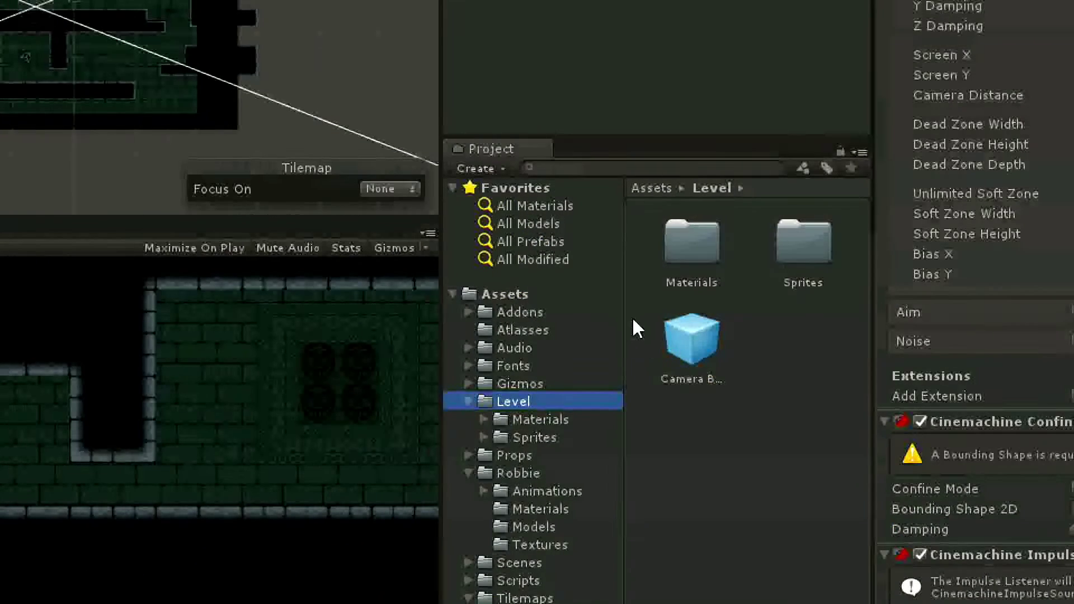
{"action": "left_click", "coordinate": [719, 373]}
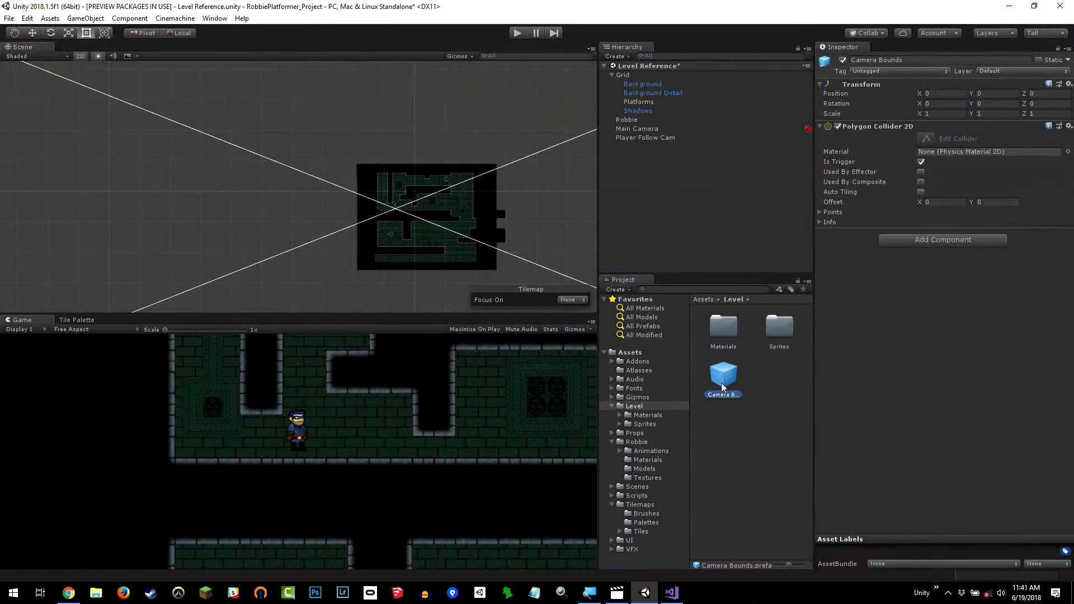
{"action": "left_click_drag", "start_coordinate": [721, 382], "coordinate": [640, 217]}
{"action": "scroll", "coordinate": [444, 207], "scroll_direction": "down", "scroll_amount": 1}
{"action": "scroll", "coordinate": [444, 207], "scroll_direction": "up", "scroll_amount": 8}
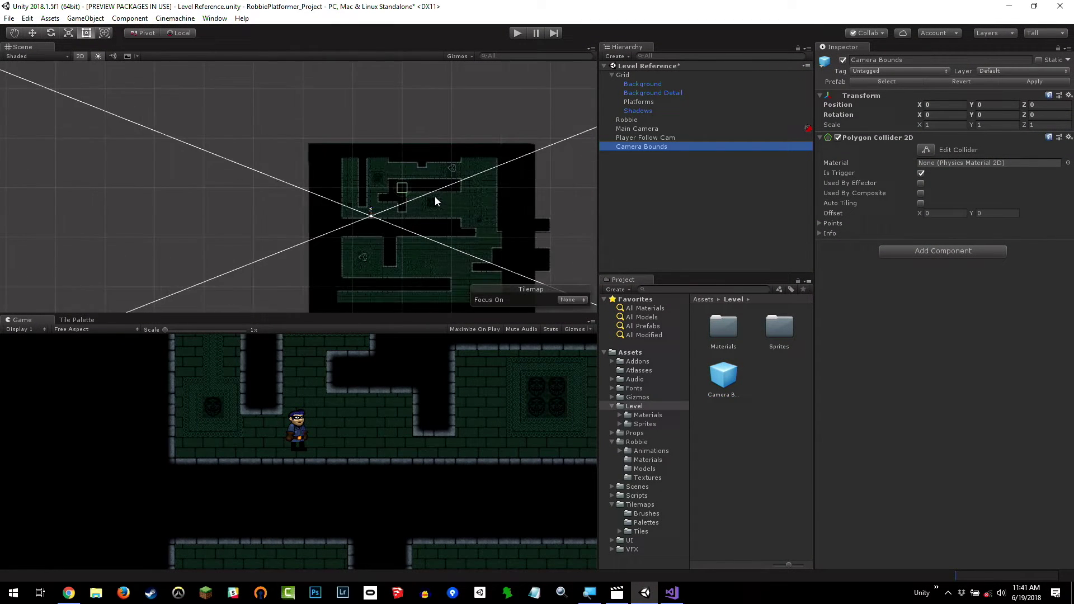
{"action": "scroll", "coordinate": [371, 181], "scroll_direction": "up", "scroll_amount": 2}
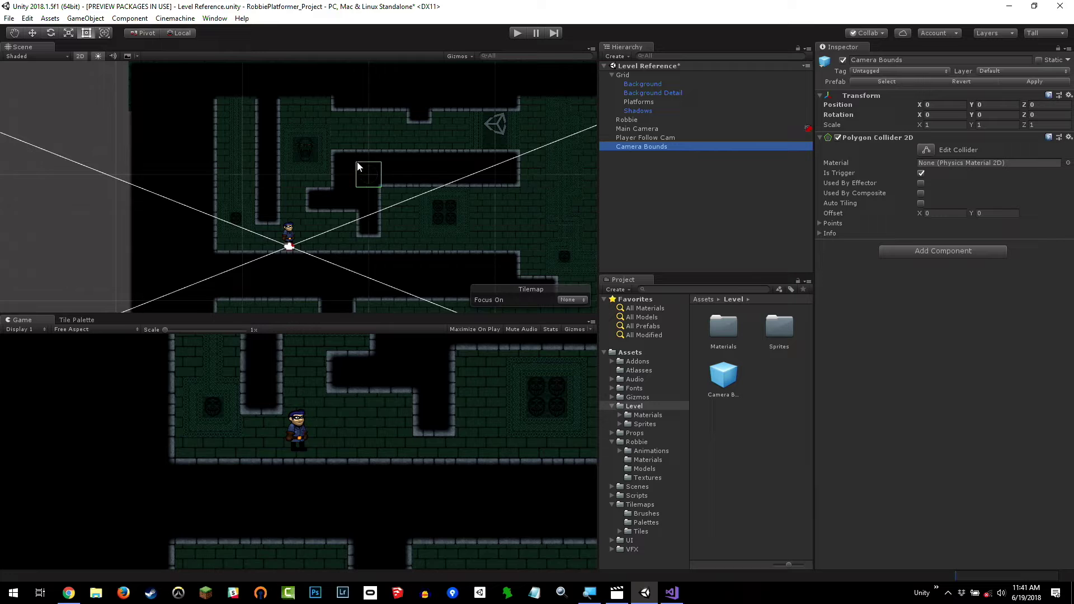
{"action": "left_click", "coordinate": [636, 137]}
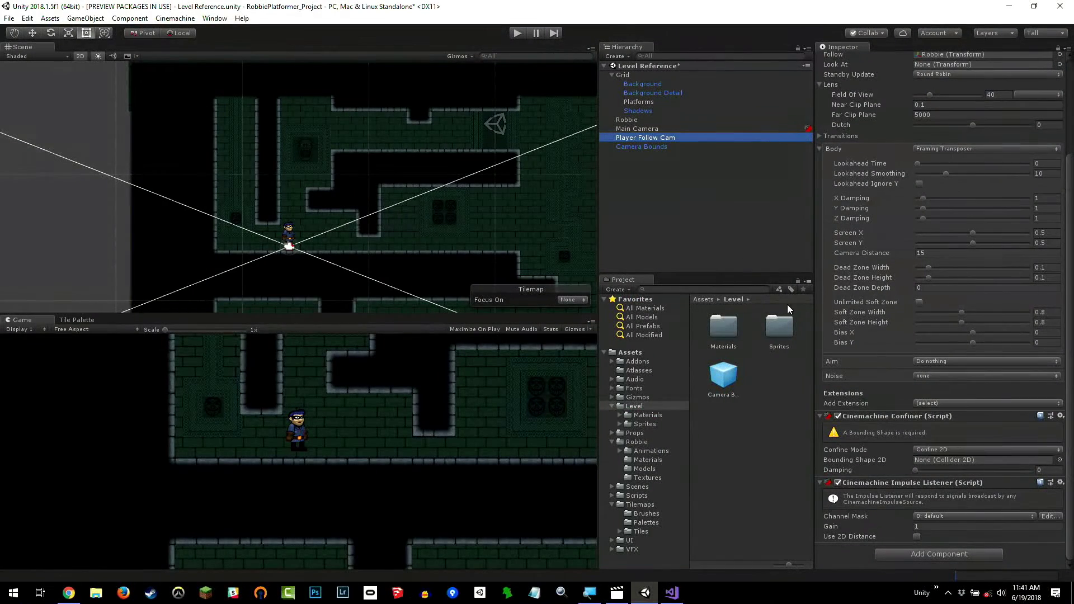
- Assign Camera Bounds to the Cinemachine Confiner's Bounding Shape 2D field
{"action": "left_click_drag", "start_coordinate": [654, 147], "coordinate": [956, 460]}
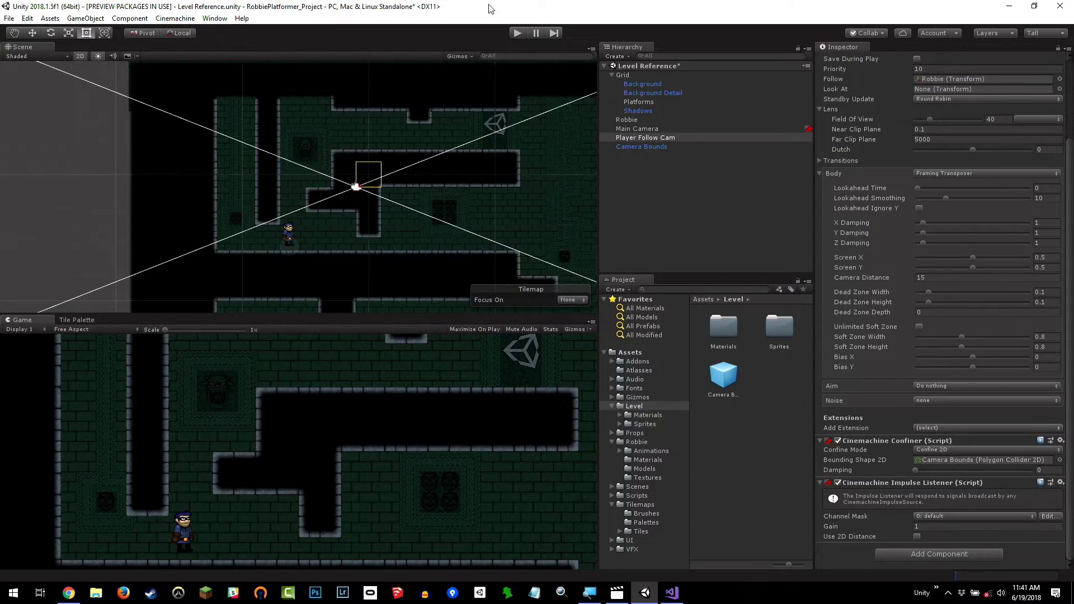
- Start play mode and run and jump Robbie up onto the upper ledge and back down
{"action": "left_click", "coordinate": [517, 33]}
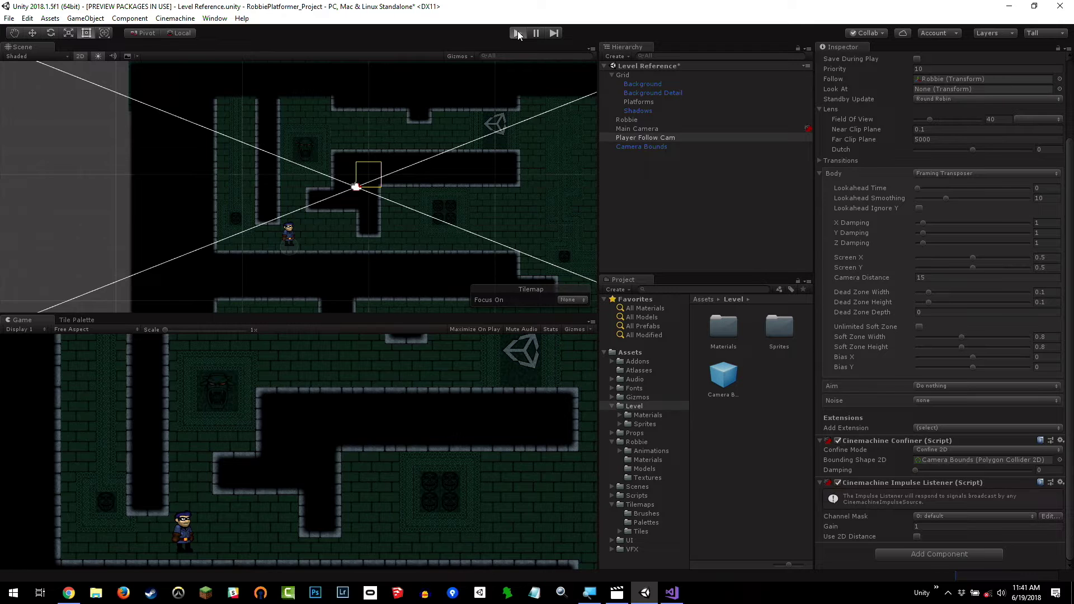
{"action": "key", "text": "Right"}
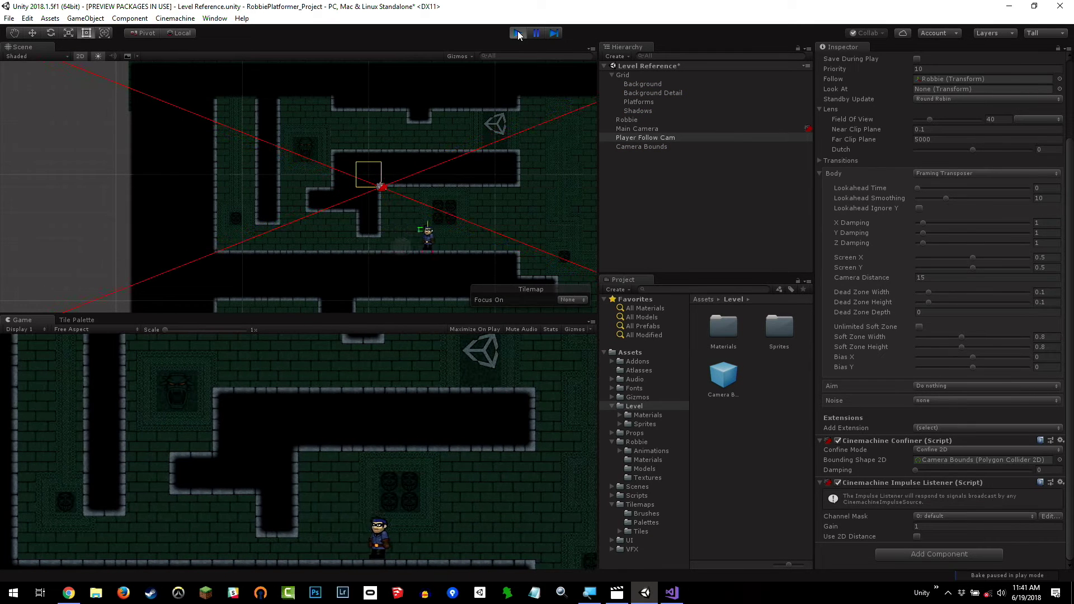
{"action": "key", "text": "Left"}
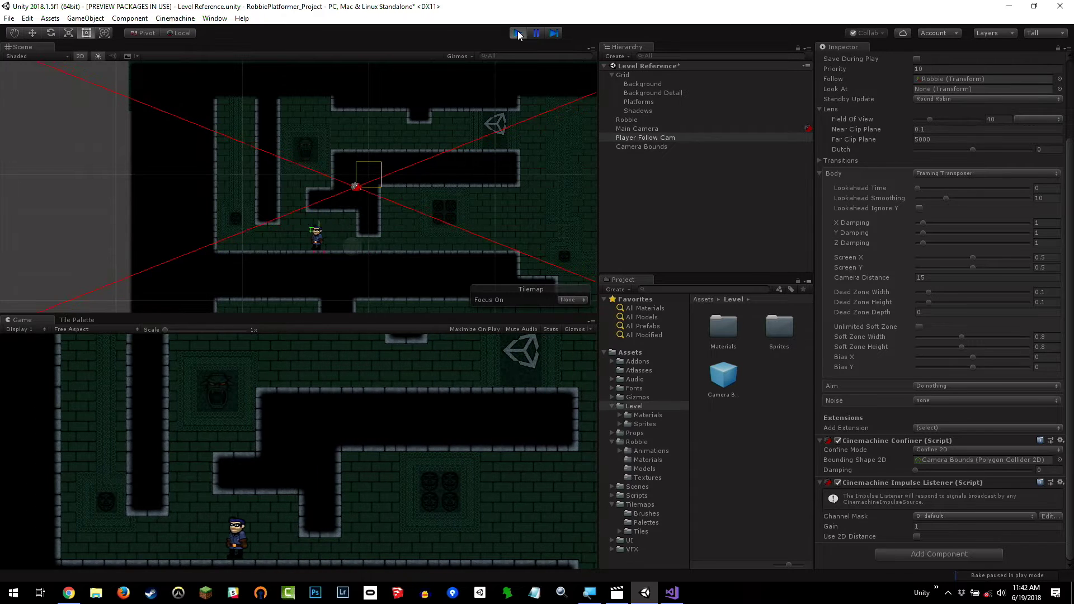
{"action": "key", "text": "Right"}
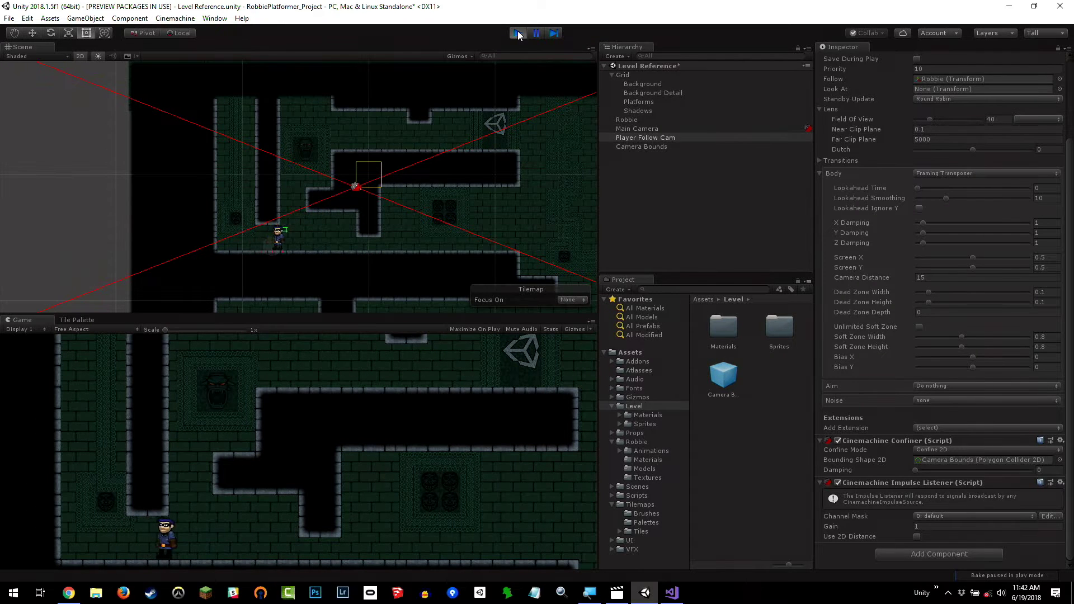
{"action": "key", "text": "space"}
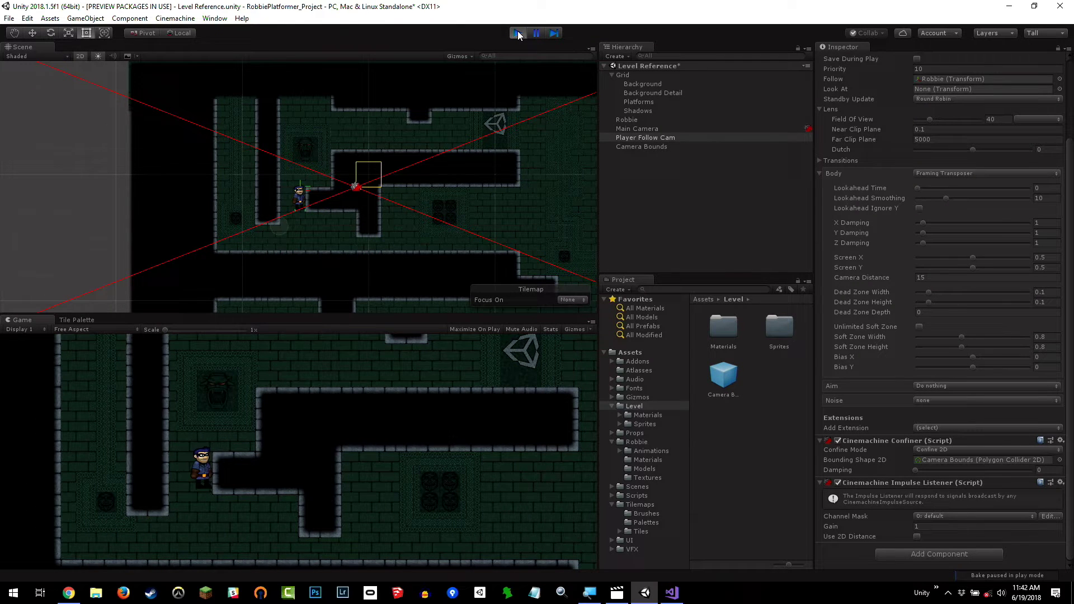
{"action": "key", "text": "Right"}
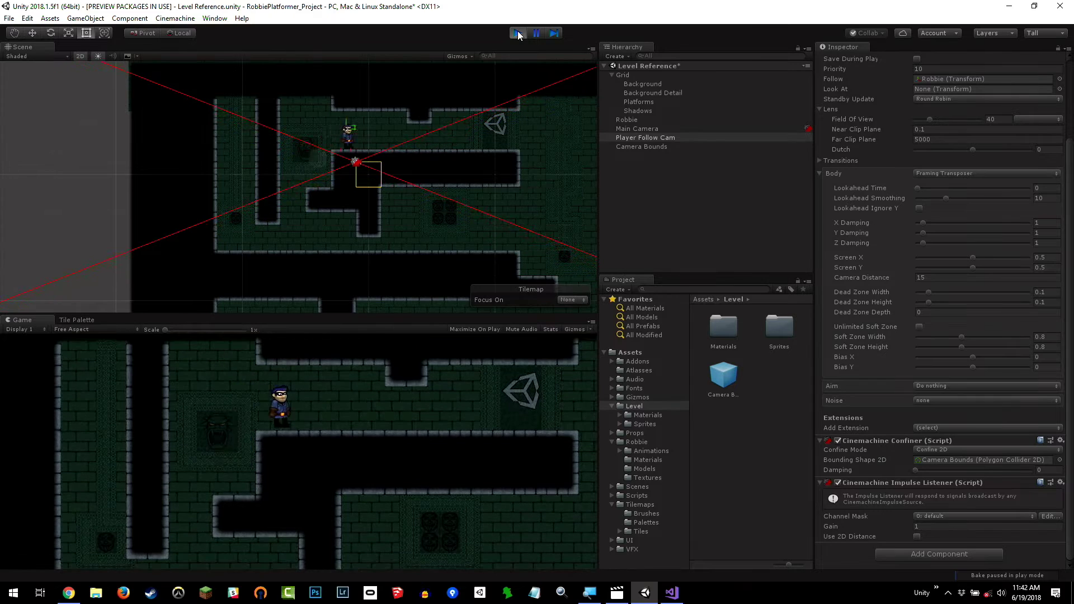
{"action": "key", "text": "Left"}
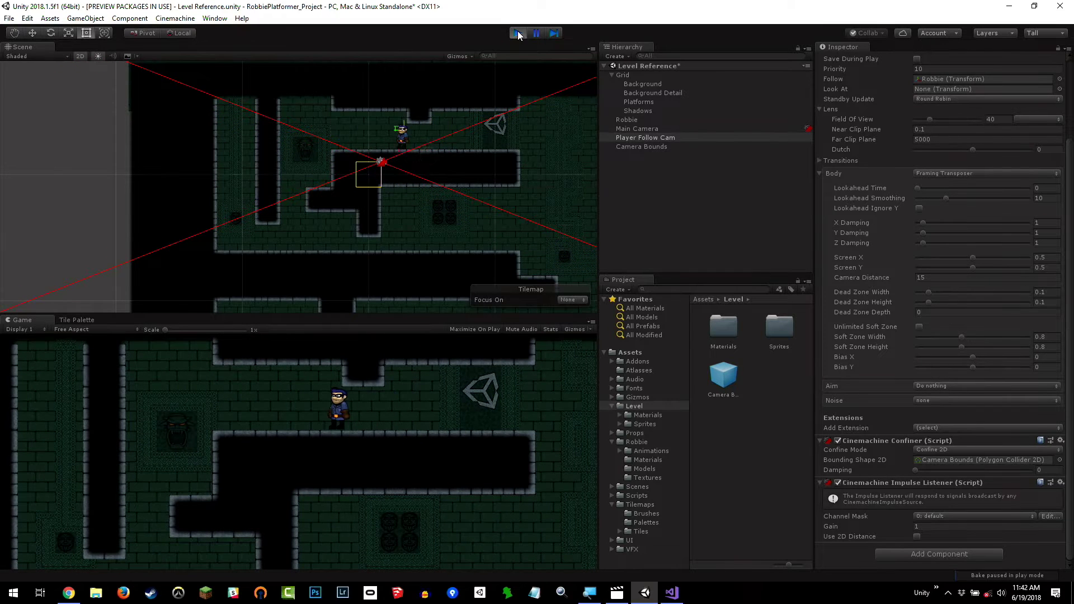
{"action": "key", "text": "Right"}
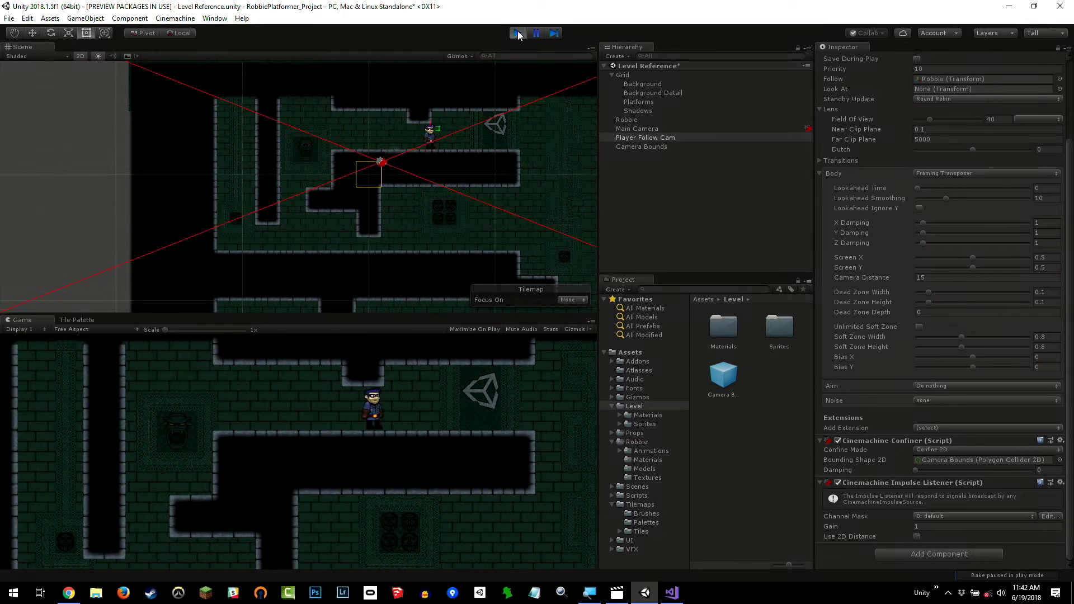
{"action": "key", "text": "Right"}
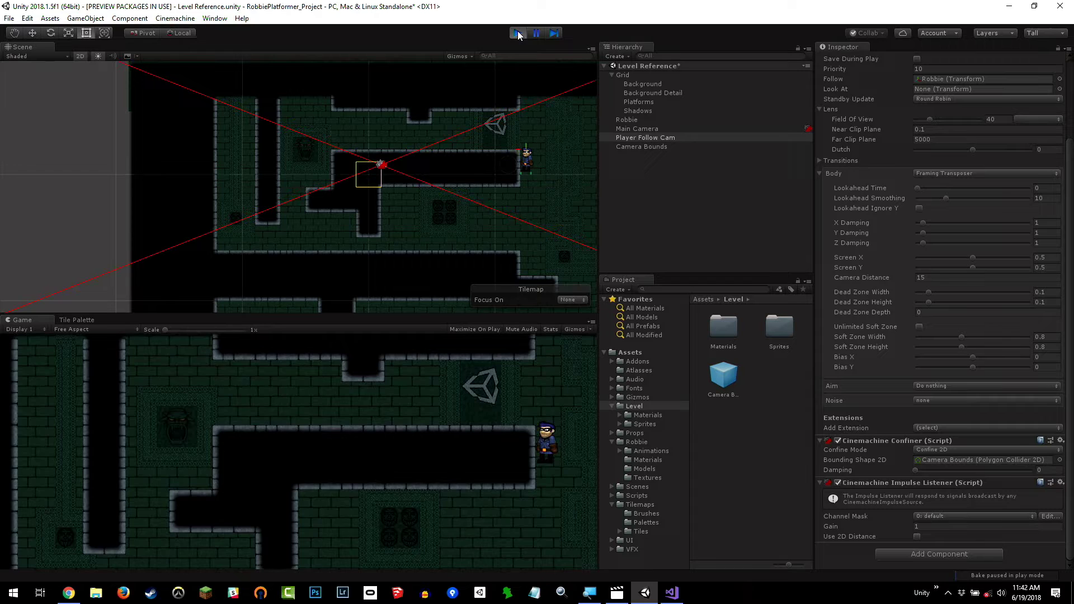
{"action": "key", "text": "Left"}
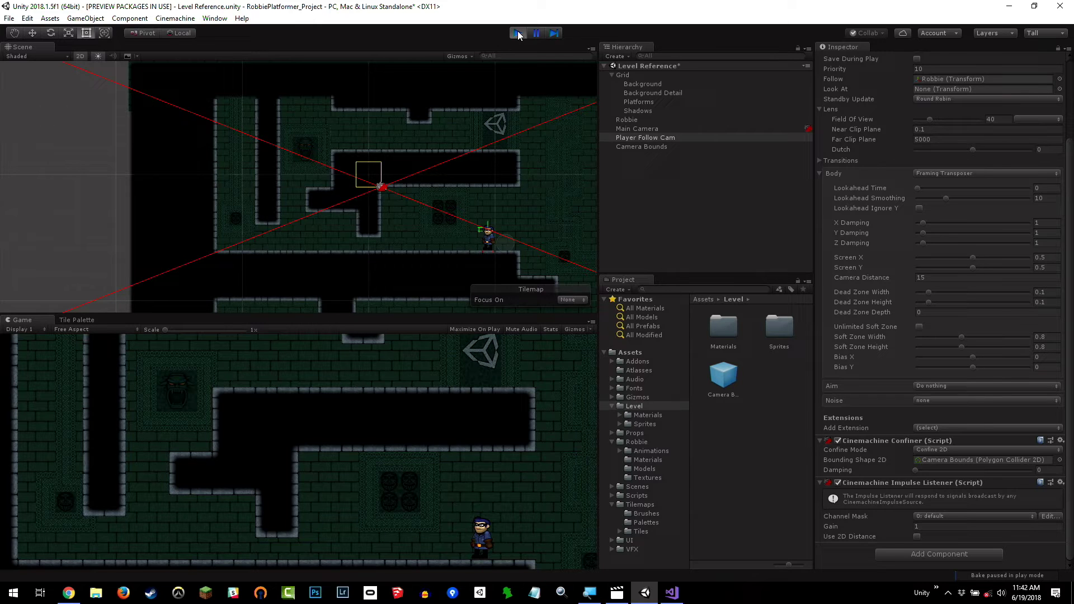
- Run Robbie along the ledges while panning the Scene view, then stop the game
{"action": "middle_click_drag", "start_coordinate": [455, 223], "coordinate": [330, 60]}
{"action": "scroll", "coordinate": [330, 60], "scroll_direction": "down", "scroll_amount": 1}
{"action": "key", "text": "Right"}
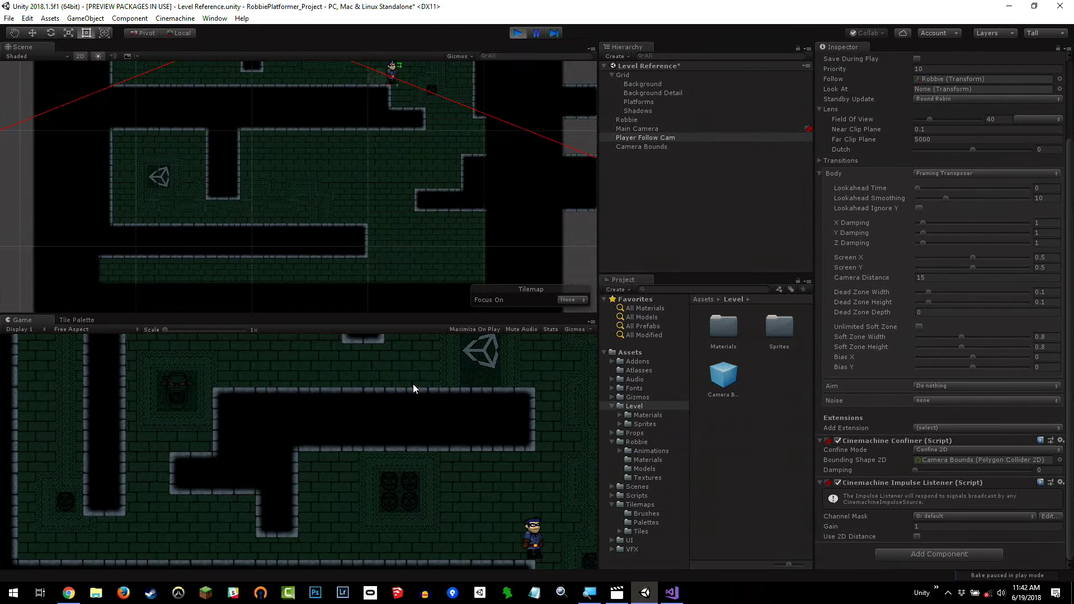
{"action": "key", "text": "Left"}
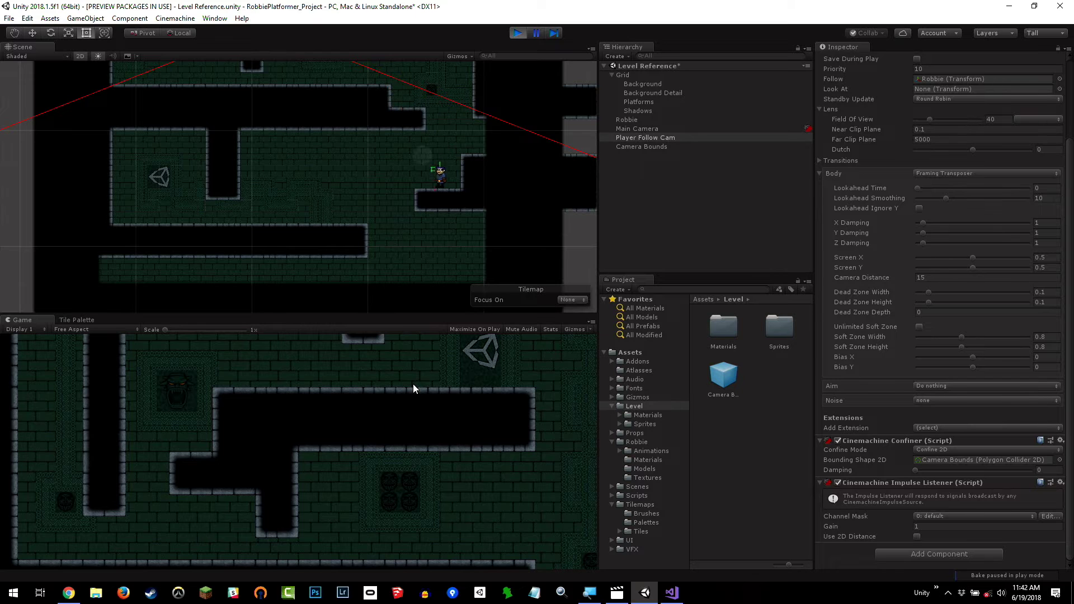
{"action": "key", "text": "Left"}
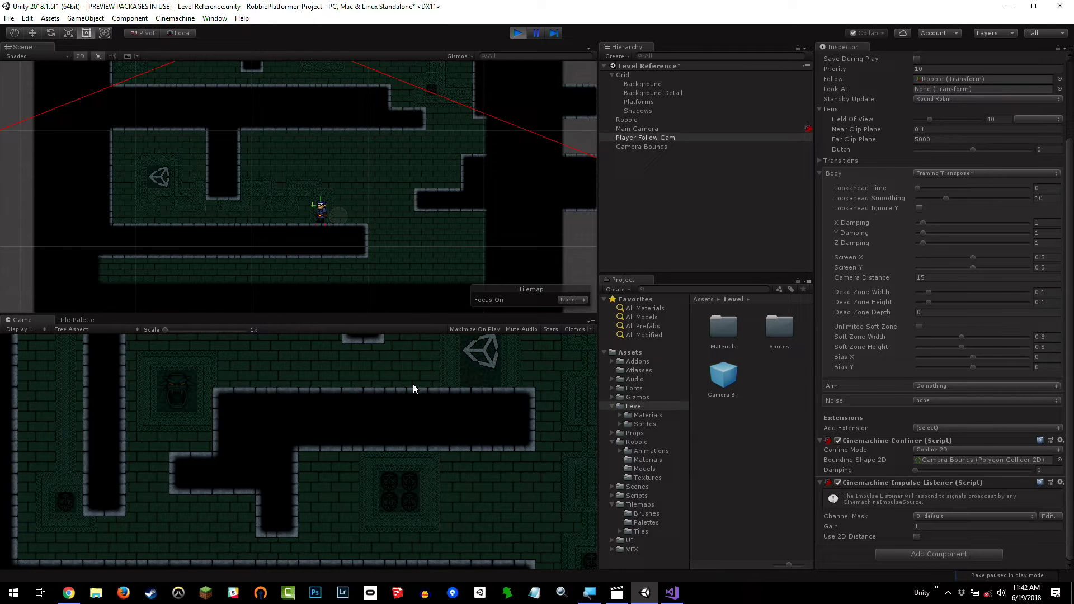
{"action": "left_click", "coordinate": [517, 33]}
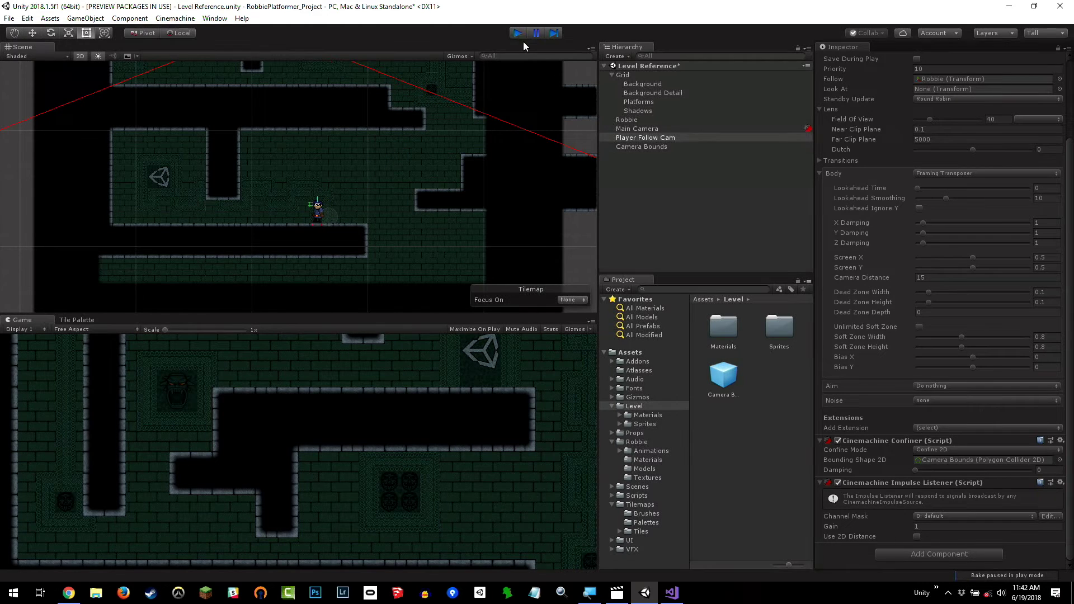
{"action": "left_click_drag", "start_coordinate": [314, 96], "coordinate": [415, 233]}
- Select Camera Bounds in rect-transform mode, enter Edit Collider, and pull its top-right and lower vertices outward
{"action": "key", "text": "t"}
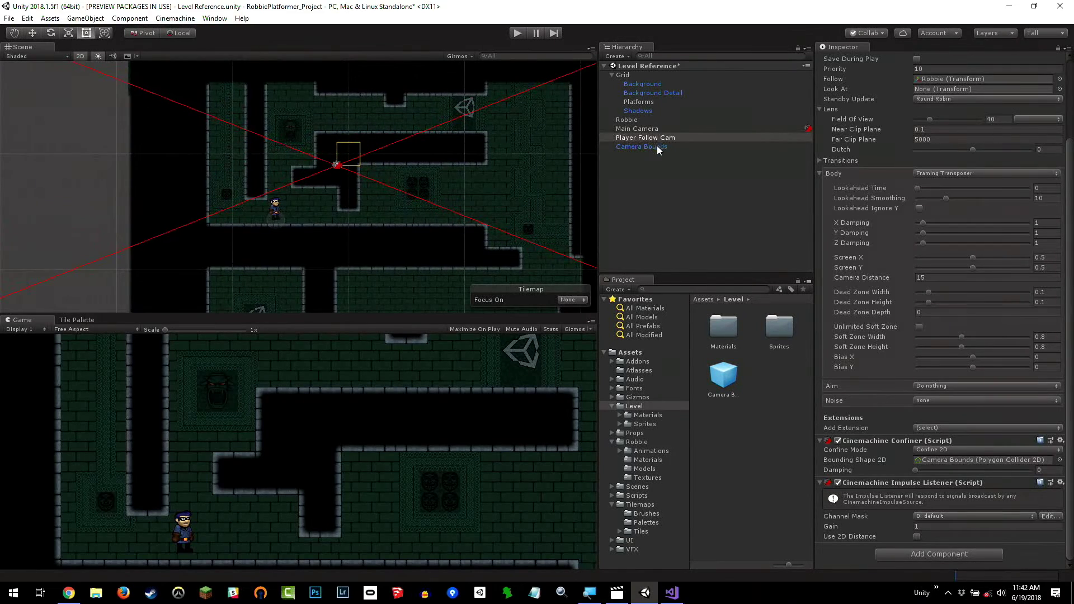
{"action": "left_click", "coordinate": [420, 190]}
{"action": "scroll", "coordinate": [421, 187], "scroll_direction": "up", "scroll_amount": 2}
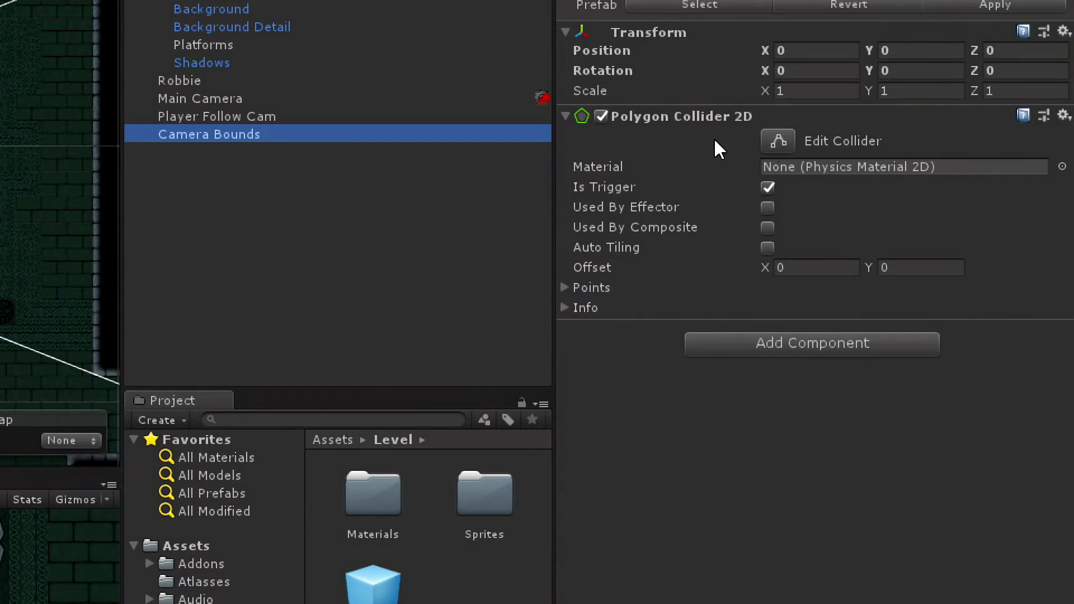
{"action": "left_click", "coordinate": [778, 141]}
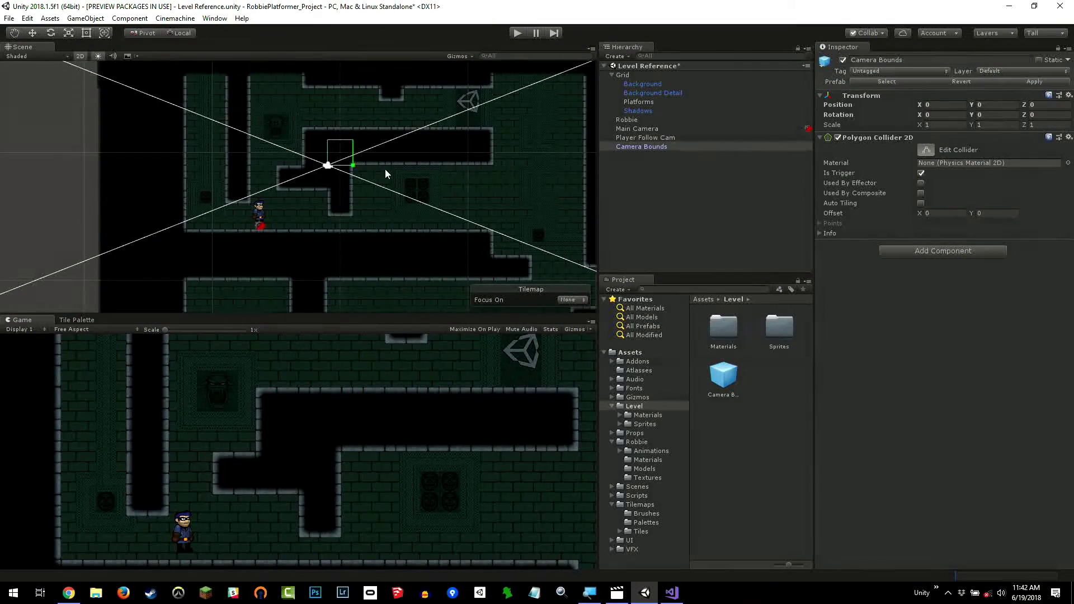
{"action": "scroll", "coordinate": [350, 148], "scroll_direction": "up", "scroll_amount": 2}
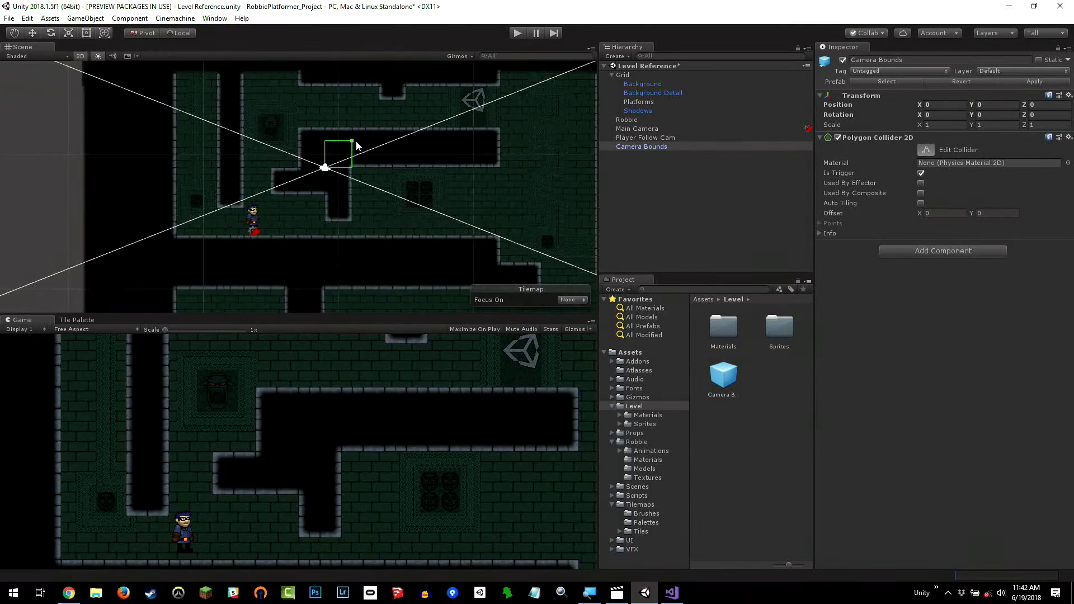
{"action": "left_click_drag", "start_coordinate": [352, 141], "coordinate": [435, 108]}
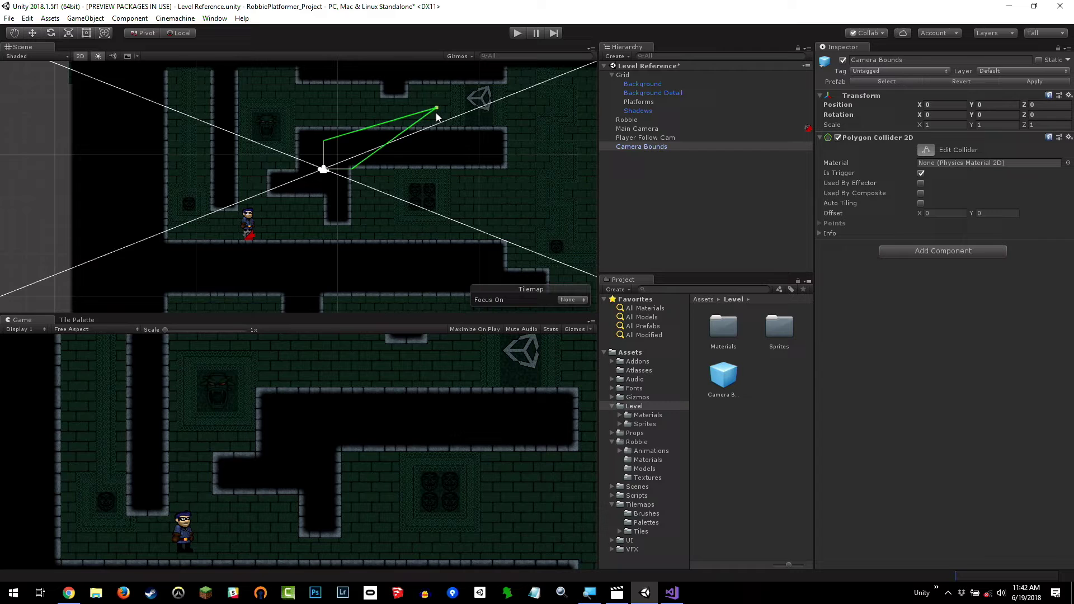
{"action": "left_click_drag", "start_coordinate": [353, 171], "coordinate": [462, 242]}
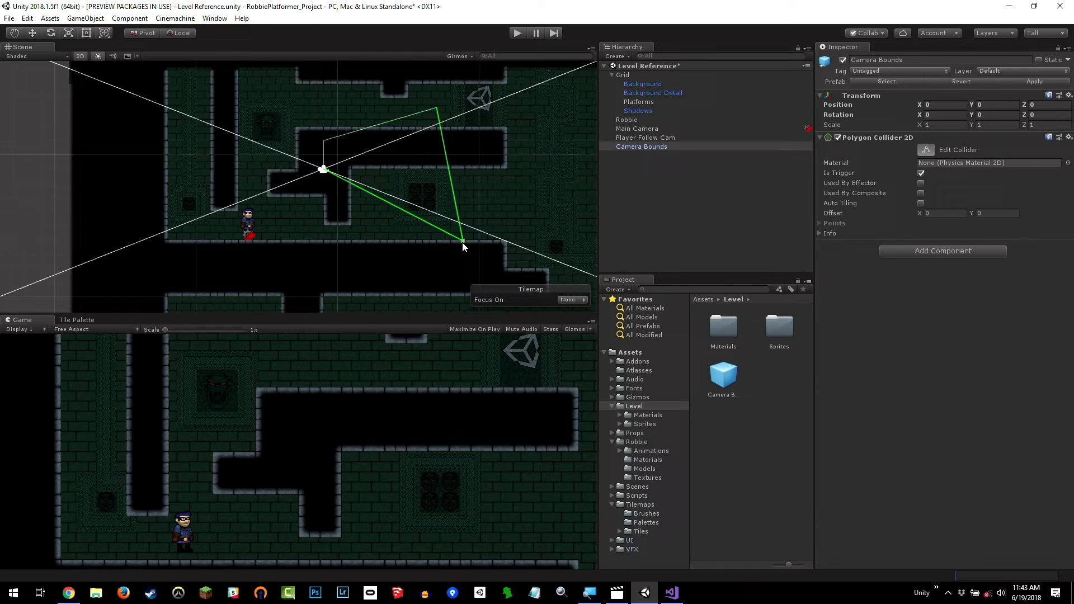
- Reposition the top, left and bottom collider vertices, adding a shallow point mid-bottom
{"action": "middle_click_drag", "start_coordinate": [463, 246], "coordinate": [387, 266]}
{"action": "scroll", "coordinate": [388, 266], "scroll_direction": "down", "scroll_amount": 1}
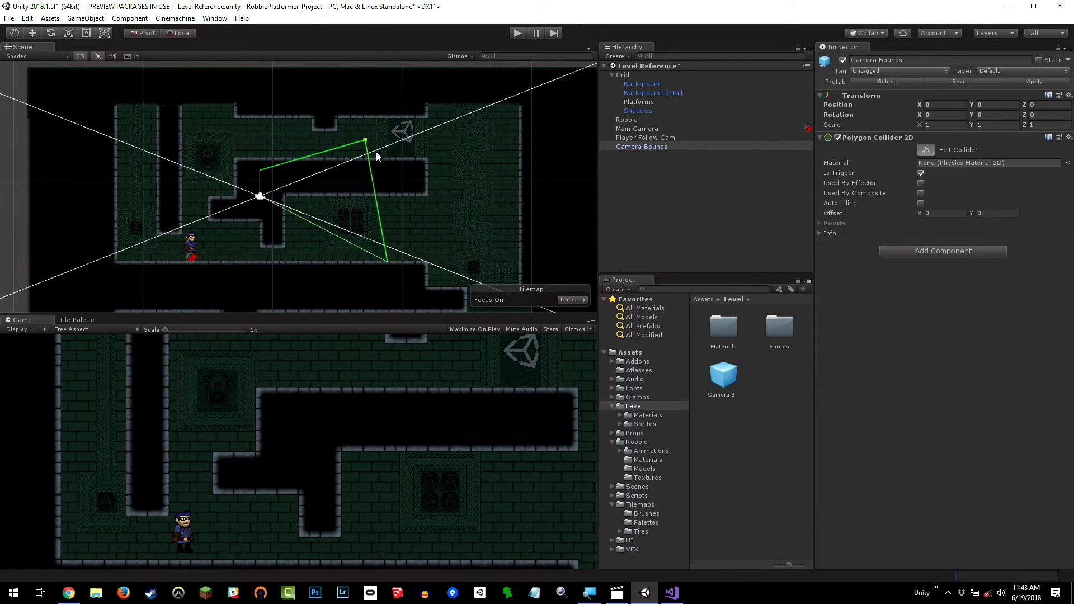
{"action": "left_click_drag", "start_coordinate": [366, 140], "coordinate": [417, 175]}
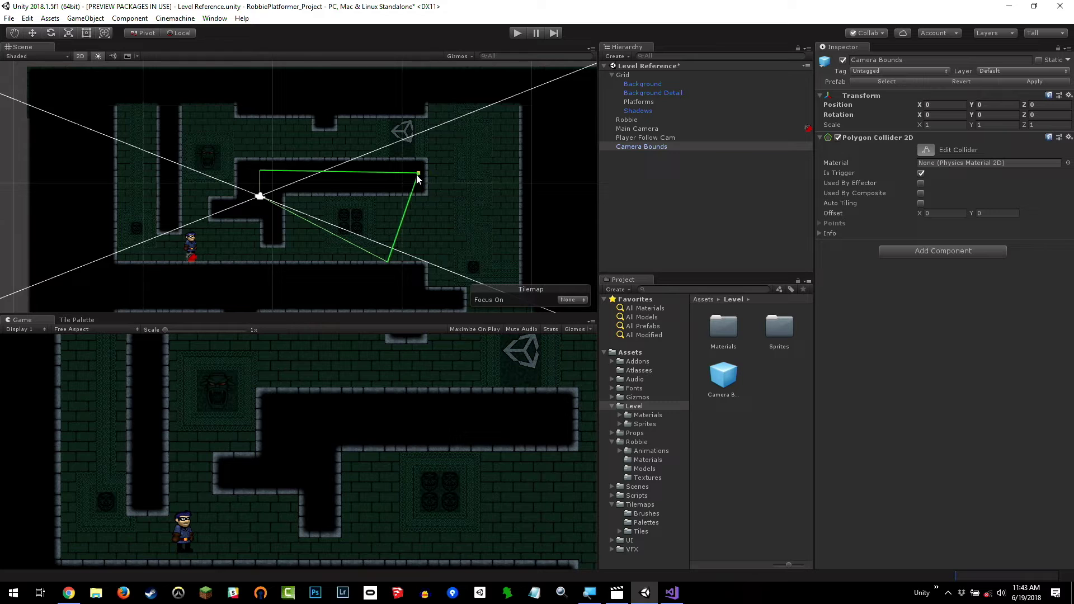
{"action": "left_click_drag", "start_coordinate": [260, 171], "coordinate": [216, 171]}
{"action": "middle_click_drag", "start_coordinate": [333, 200], "coordinate": [362, 125]}
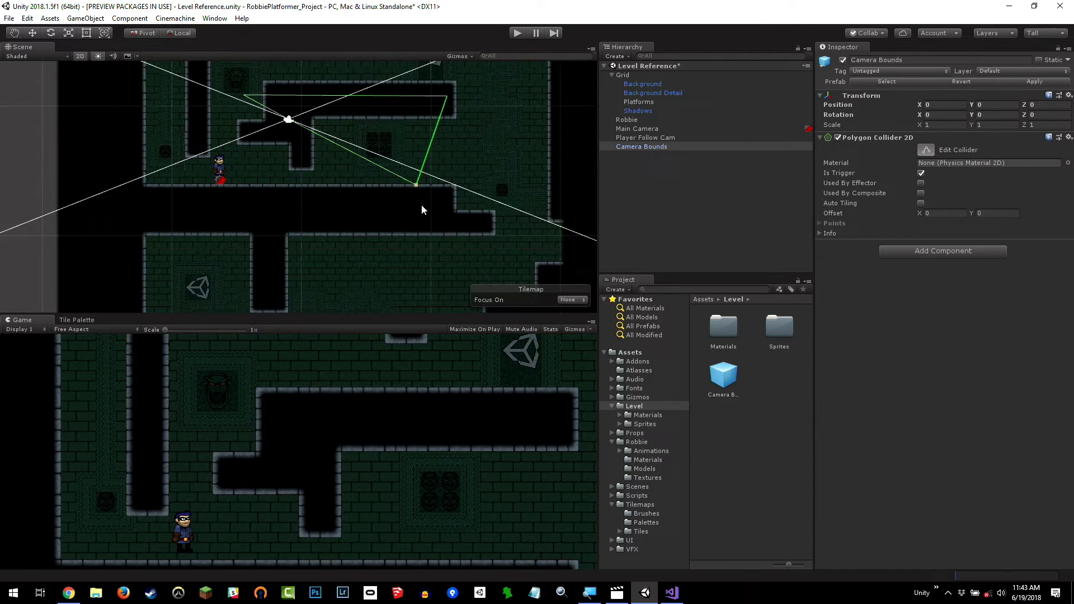
{"action": "left_click_drag", "start_coordinate": [415, 187], "coordinate": [450, 278]}
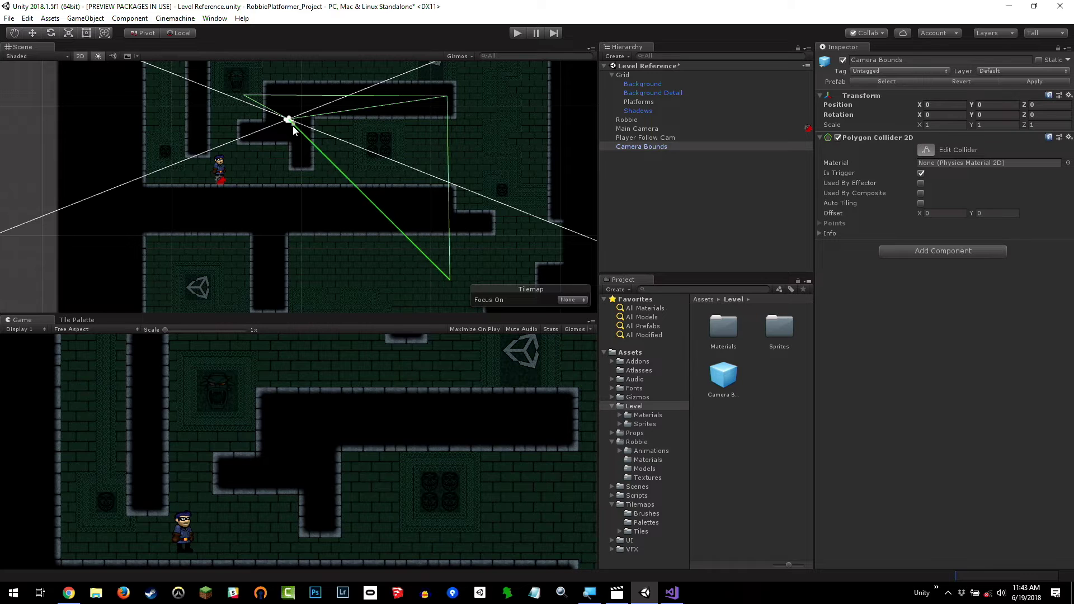
{"action": "left_click_drag", "start_coordinate": [290, 120], "coordinate": [240, 277]}
{"action": "middle_click_drag", "start_coordinate": [326, 231], "coordinate": [370, 204]}
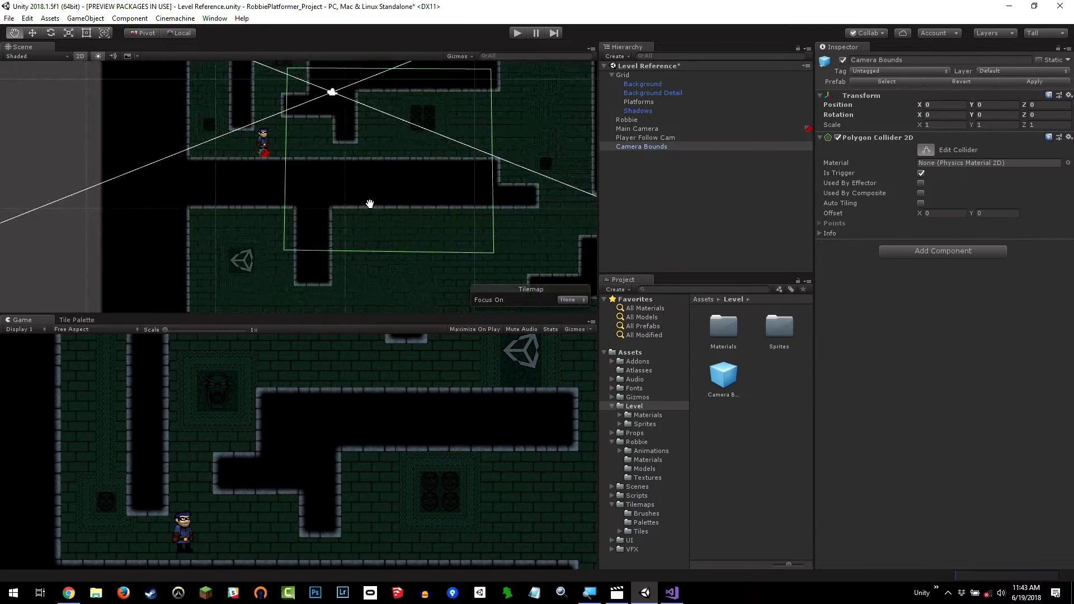
{"action": "left_click_drag", "start_coordinate": [391, 250], "coordinate": [390, 286]}
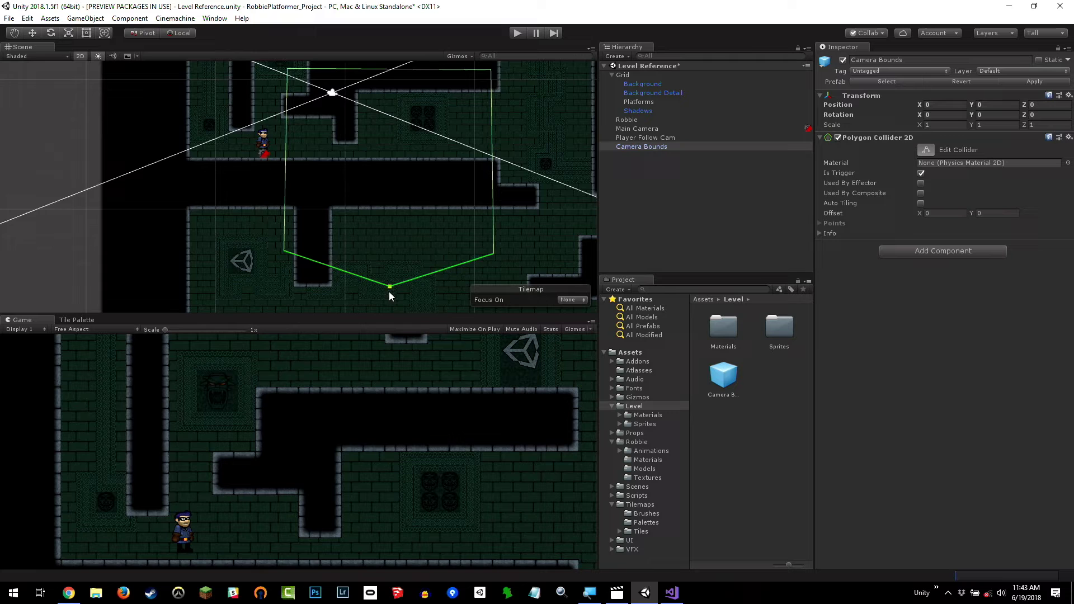
- Shift the right-edge vertex, delete extra left-side vertices, and raise the bottom point
{"action": "middle_click_drag", "start_coordinate": [285, 175], "coordinate": [319, 217]}
{"action": "left_click_drag", "start_coordinate": [318, 202], "coordinate": [281, 202]}
{"action": "middle_click_drag", "start_coordinate": [506, 212], "coordinate": [399, 207]}
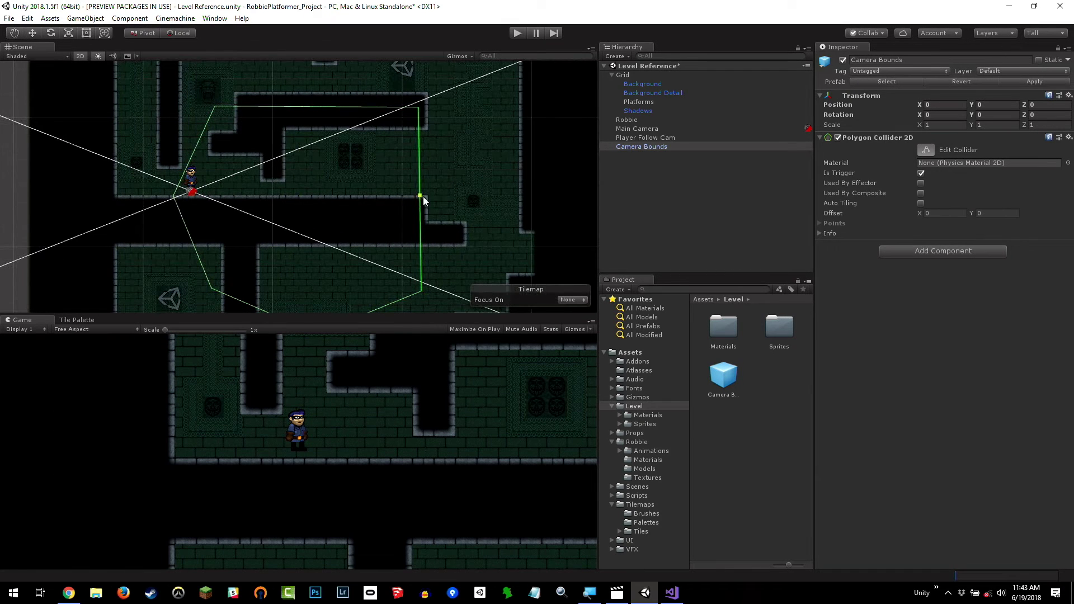
{"action": "mouse_move", "coordinate": [424, 197]}
{"action": "left_mouse_down"}
{"action": "mouse_move", "coordinate": [440, 193]}
{"action": "mouse_move", "coordinate": [420, 184]}
{"action": "left_mouse_up"}
{"action": "middle_click_drag", "start_coordinate": [467, 176], "coordinate": [511, 211]}
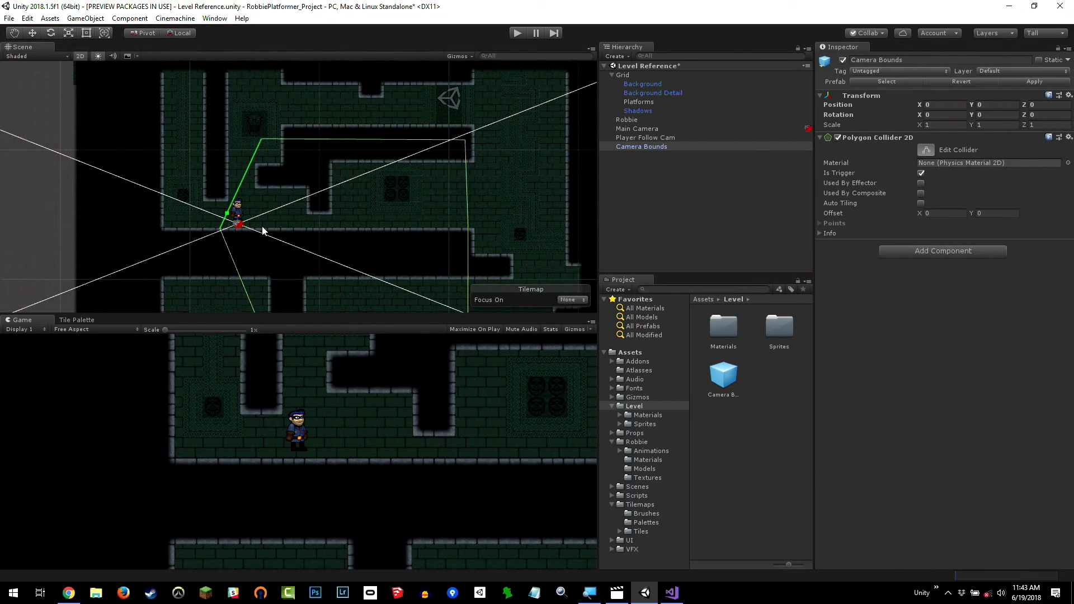
{"action": "mouse_move", "coordinate": [222, 230]}
{"action": "left_mouse_down"}
{"action": "mouse_move", "coordinate": [256, 233]}
{"action": "mouse_move", "coordinate": [236, 233]}
{"action": "left_mouse_up"}
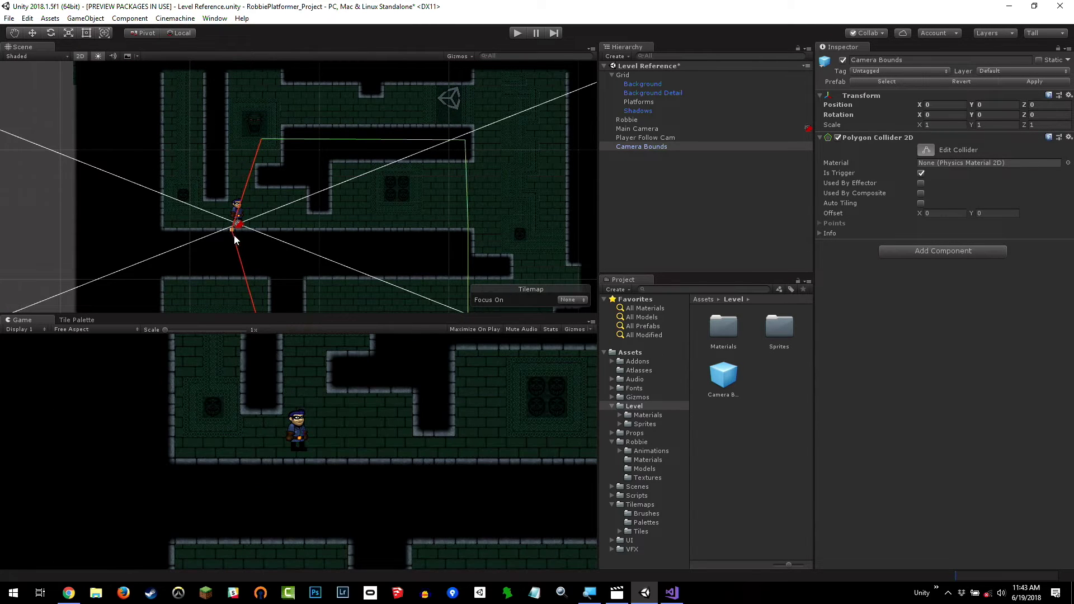
{"action": "left_click", "coordinate": [235, 229], "text": "ctrl"}
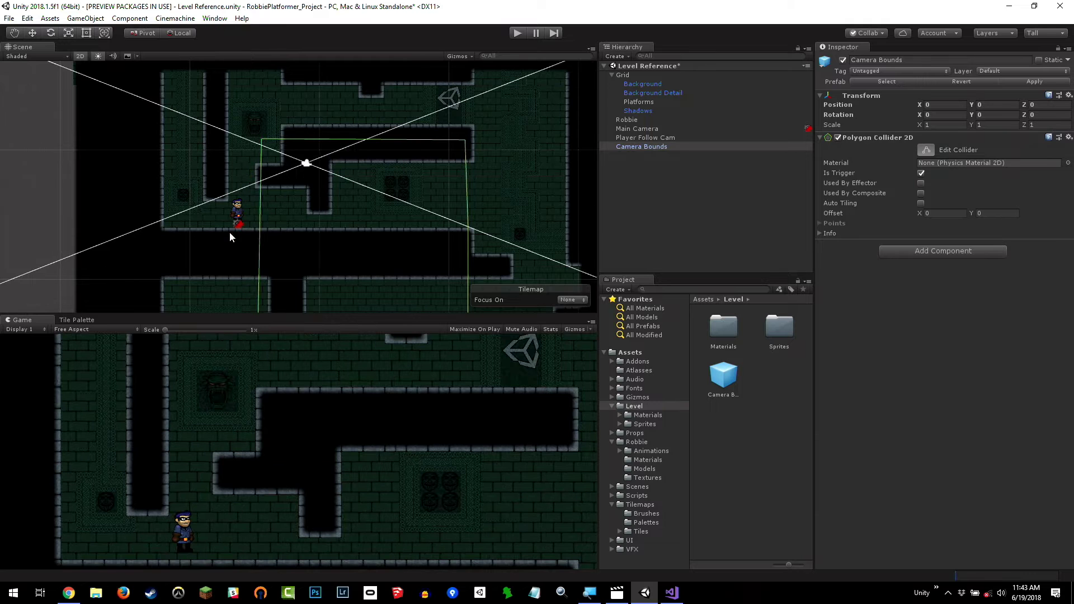
{"action": "left_click_drag", "start_coordinate": [257, 229], "coordinate": [245, 230]}
{"action": "left_click", "coordinate": [250, 232], "text": "ctrl"}
{"action": "middle_click_drag", "start_coordinate": [354, 218], "coordinate": [320, 145]}
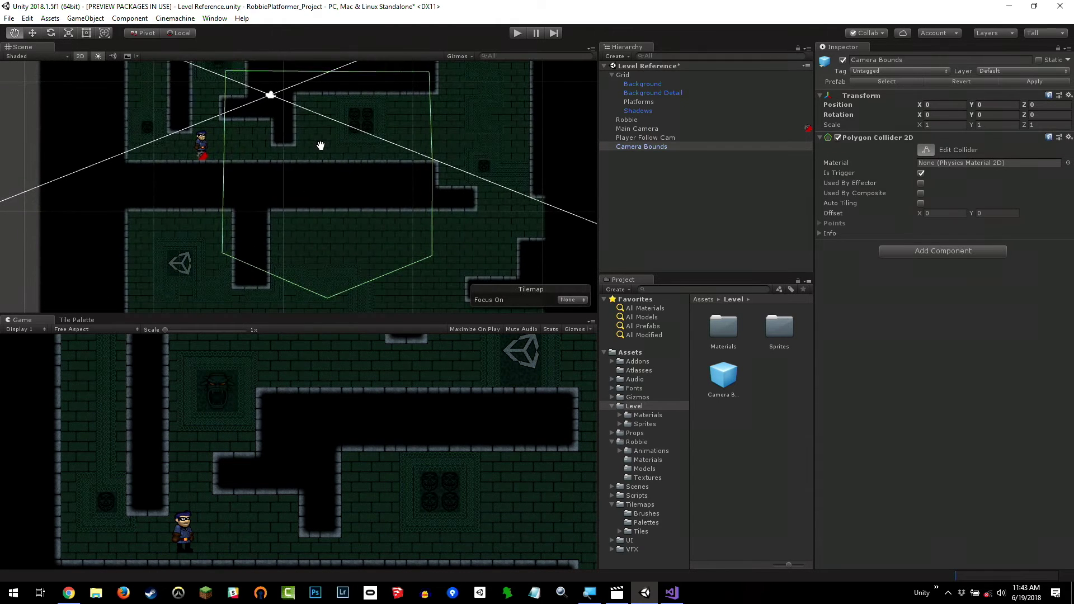
{"action": "left_click_drag", "start_coordinate": [328, 300], "coordinate": [327, 261]}
{"action": "middle_click_drag", "start_coordinate": [321, 184], "coordinate": [322, 232]}
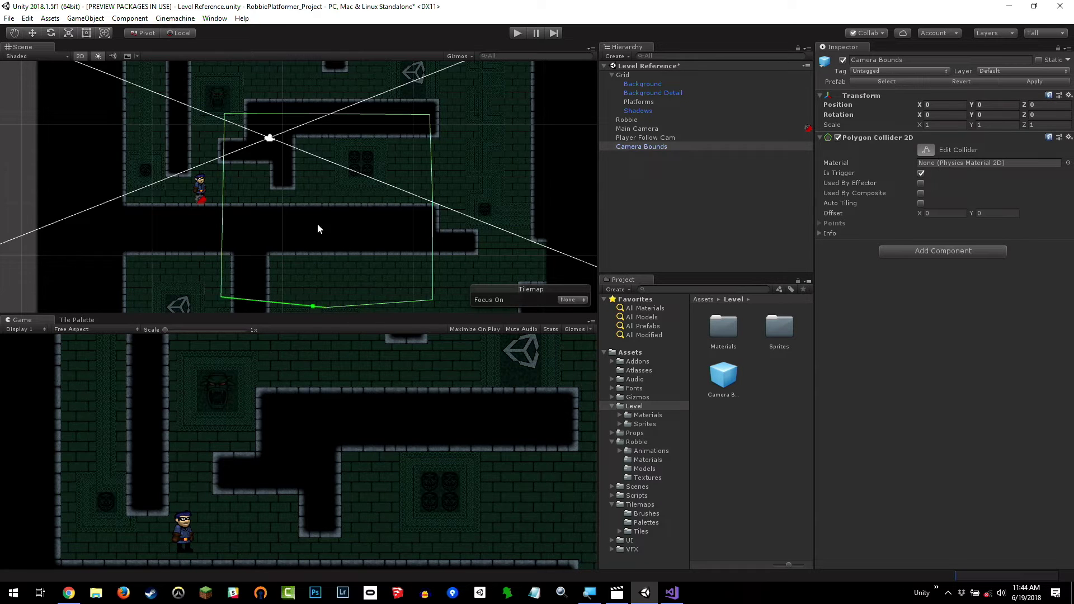
{"action": "middle_click_drag", "start_coordinate": [317, 229], "coordinate": [360, 223]}
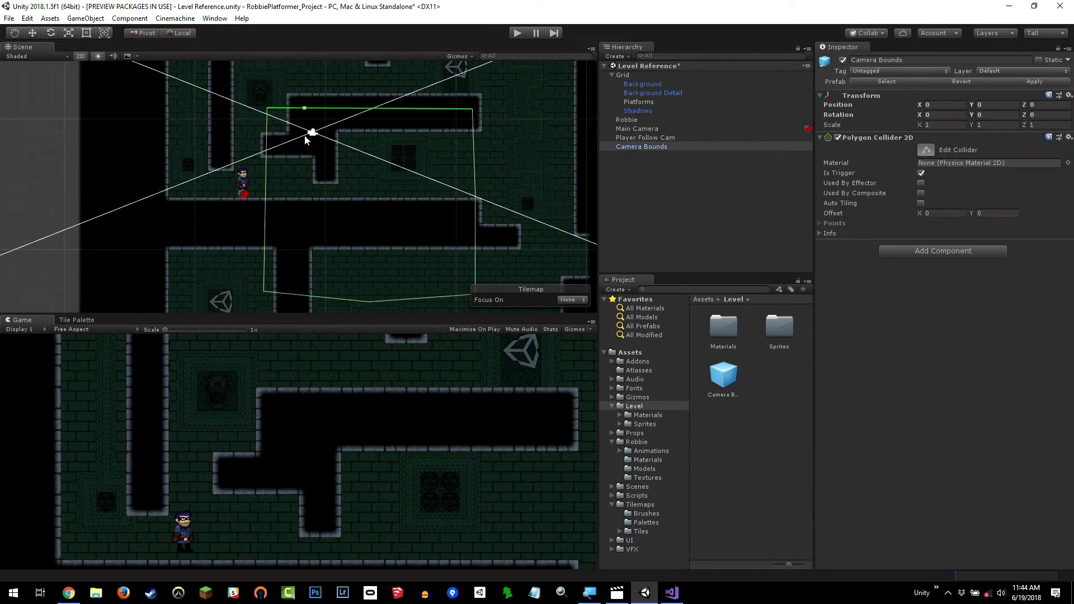
- Start the game with Ctrl+P and run and jump Robbie up onto the upper platforms
{"action": "key", "text": "ctrl+p"}
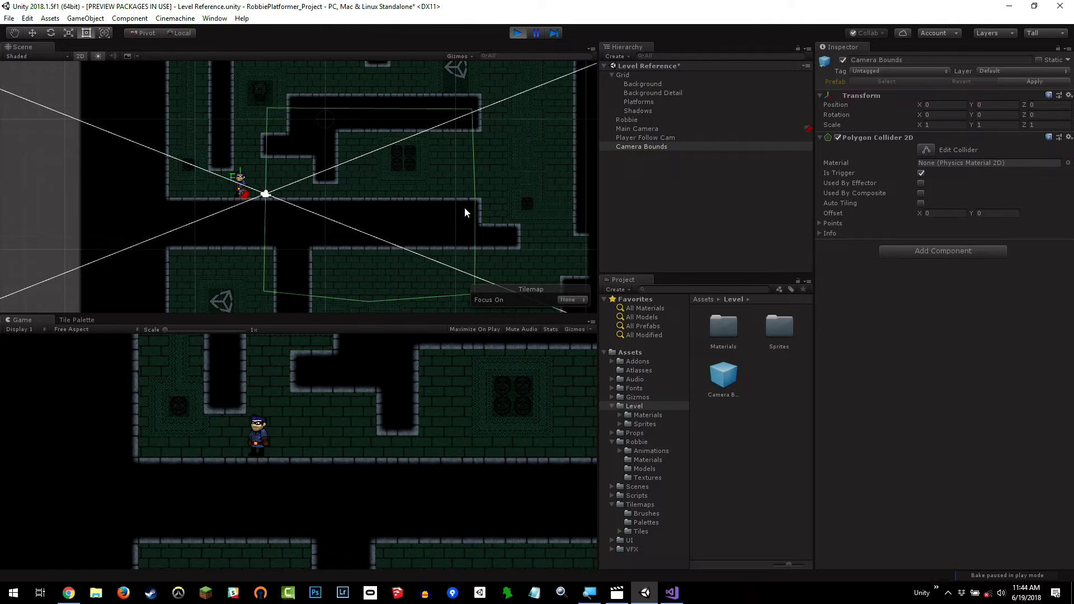
{"action": "key", "text": "Right"}
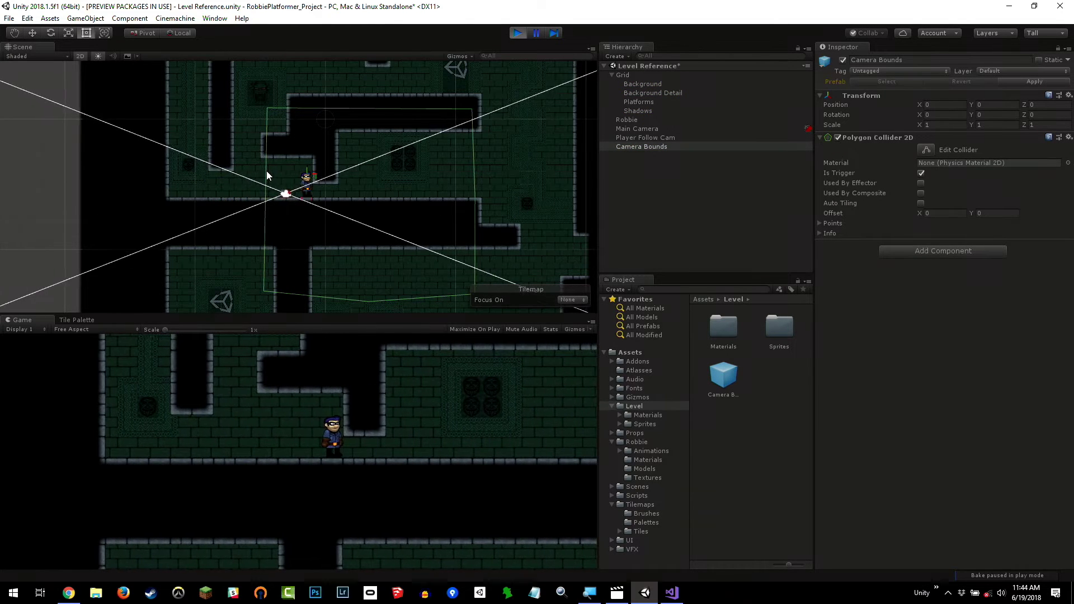
{"action": "key", "text": "Left"}
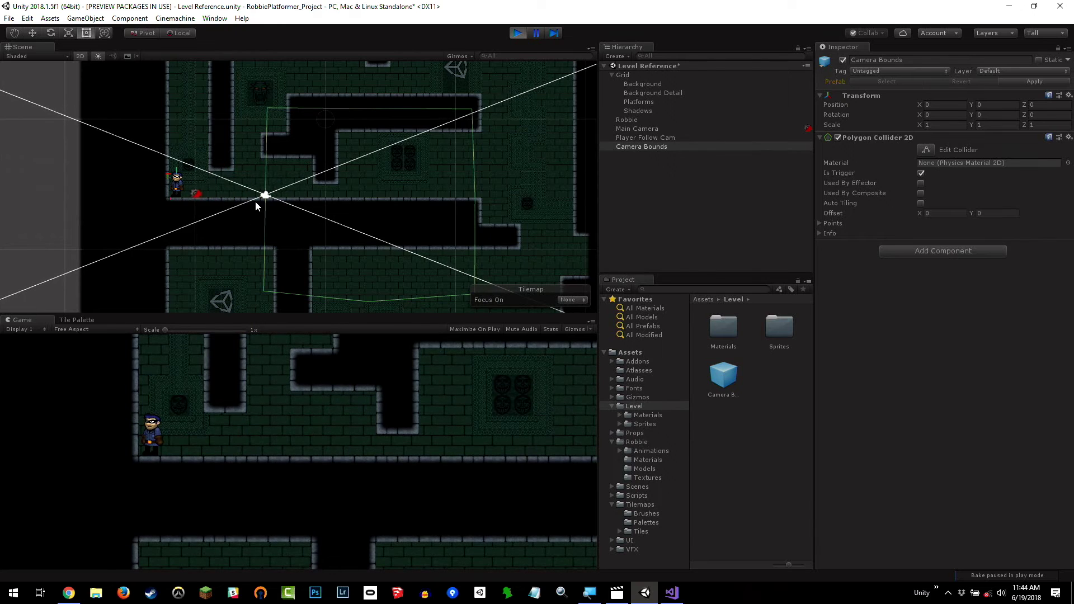
{"action": "key", "text": "Right"}
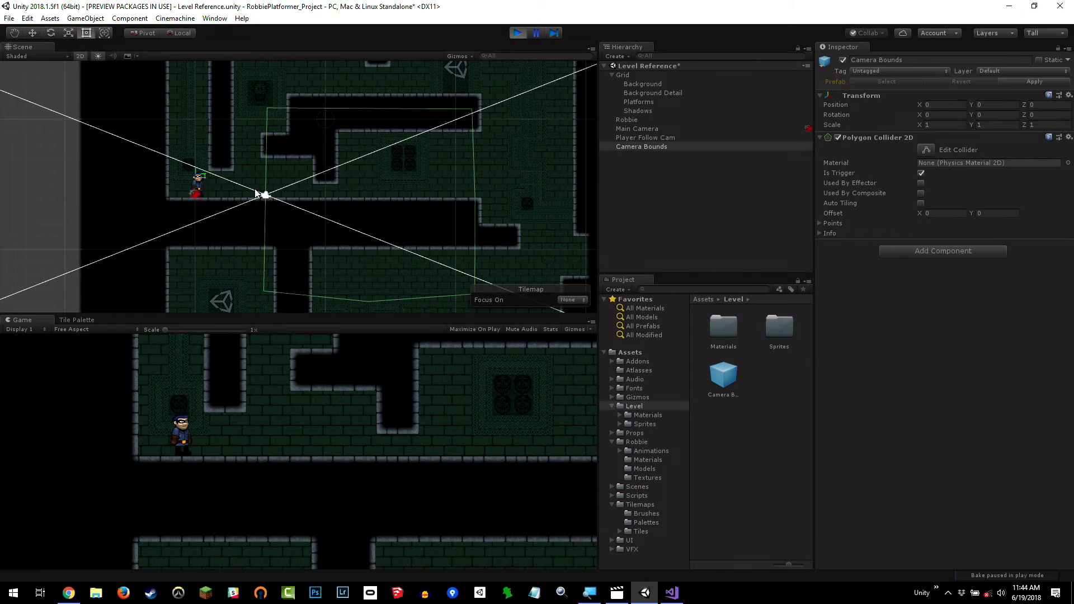
{"action": "key", "text": "Left"}
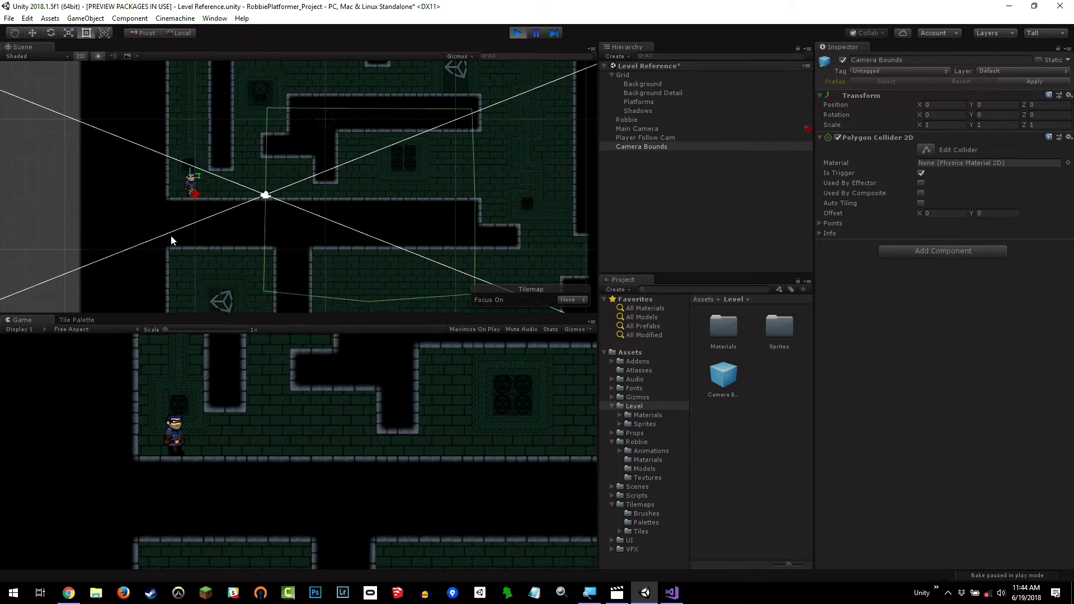
{"action": "key", "text": "Right"}
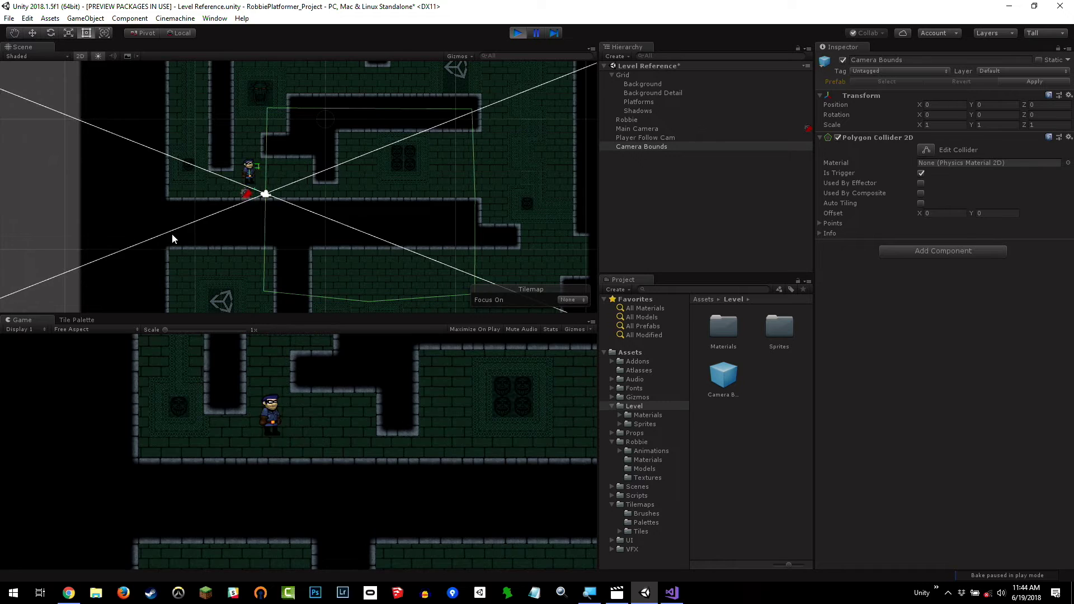
{"action": "key", "text": "space"}
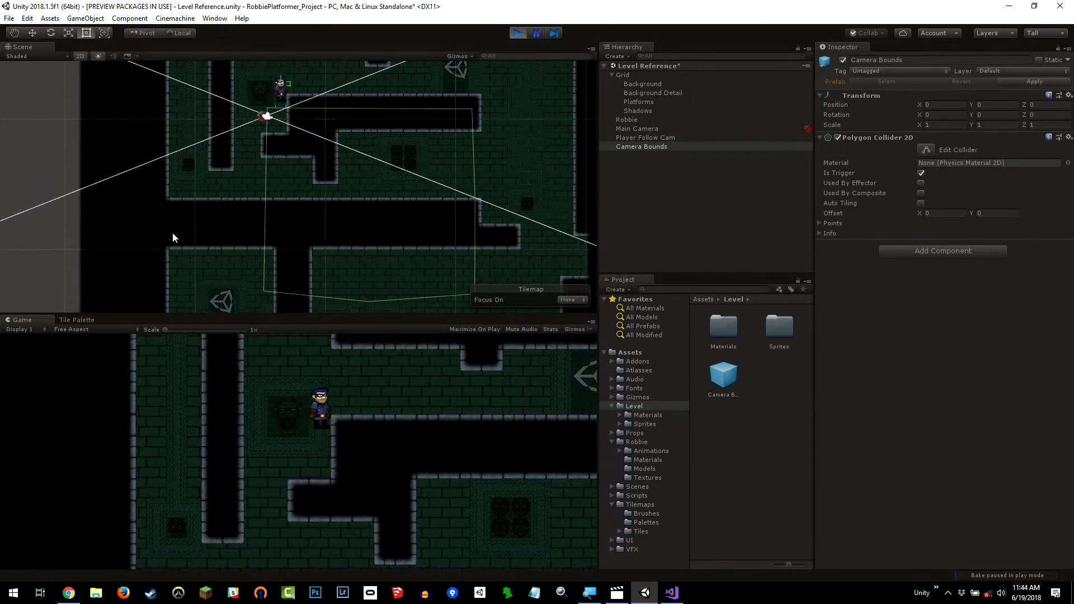
{"action": "key", "text": "space"}
{"action": "key", "text": "Right"}
{"action": "key", "text": "Right"}
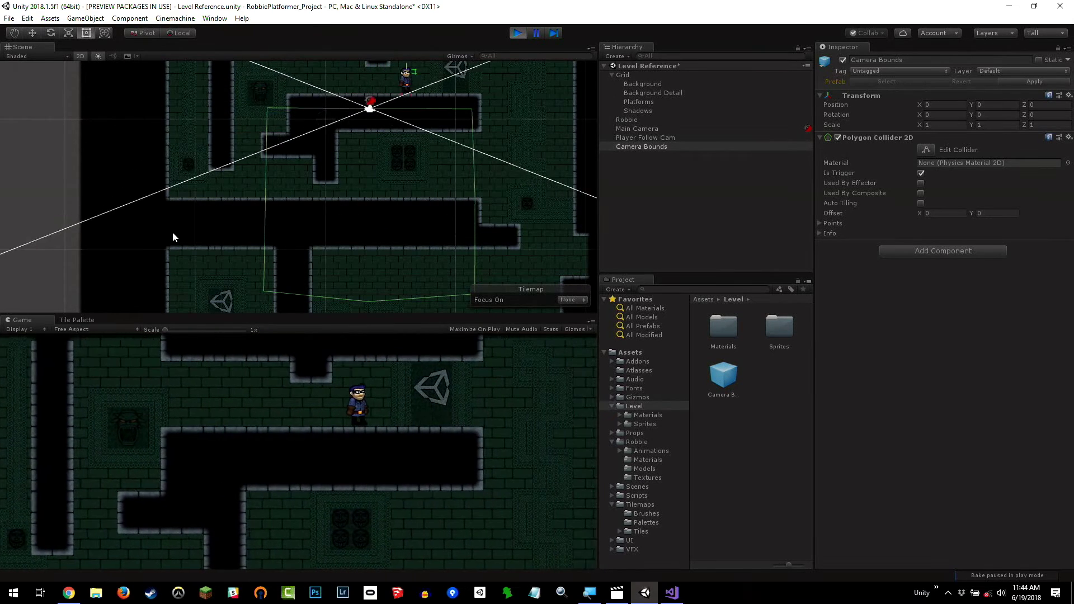
{"action": "key", "text": "space"}
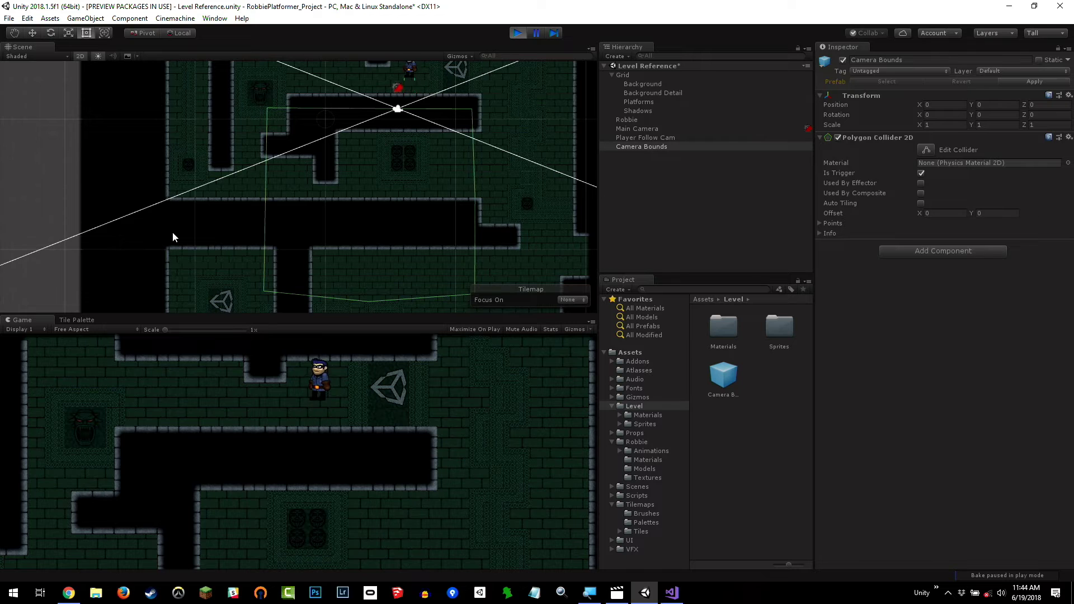
{"action": "key", "text": "Right"}
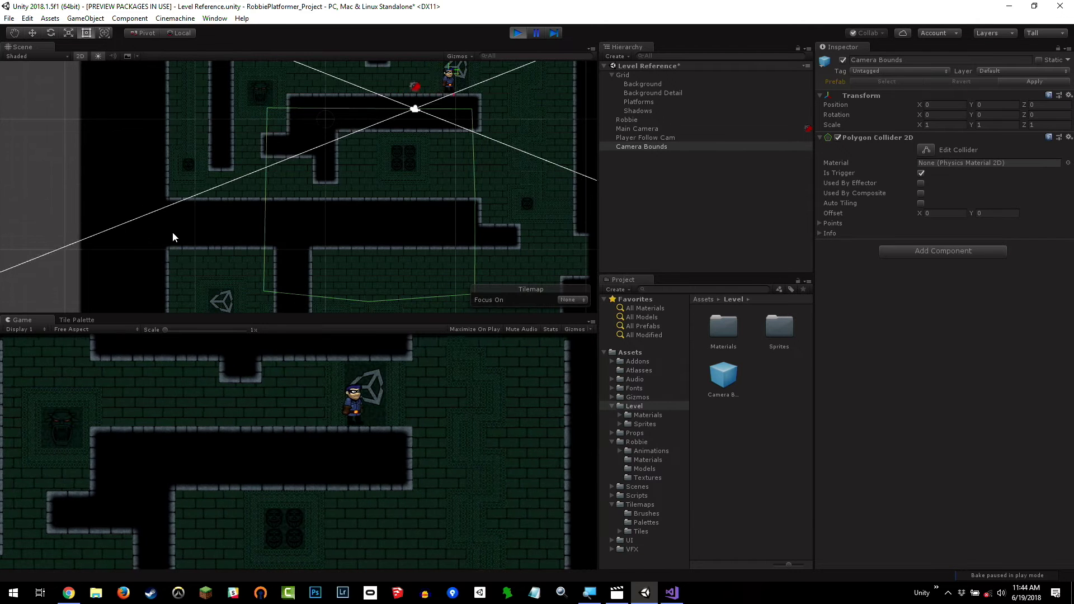
{"action": "key", "text": "Right"}
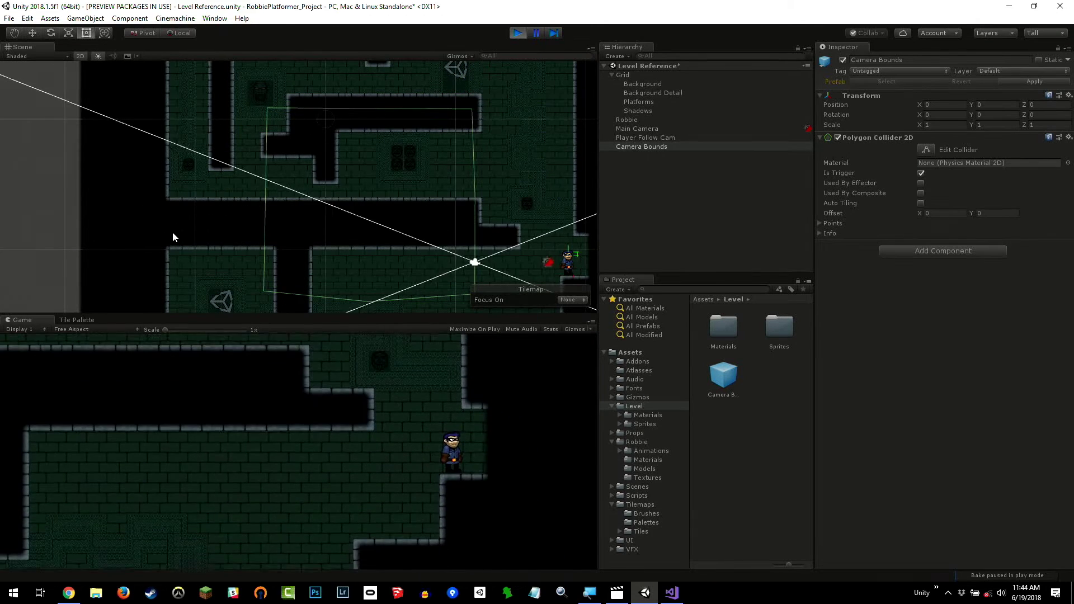
- Move Robbie back and forth past the camera's right limit and across the rooms
{"action": "key", "text": "Right"}
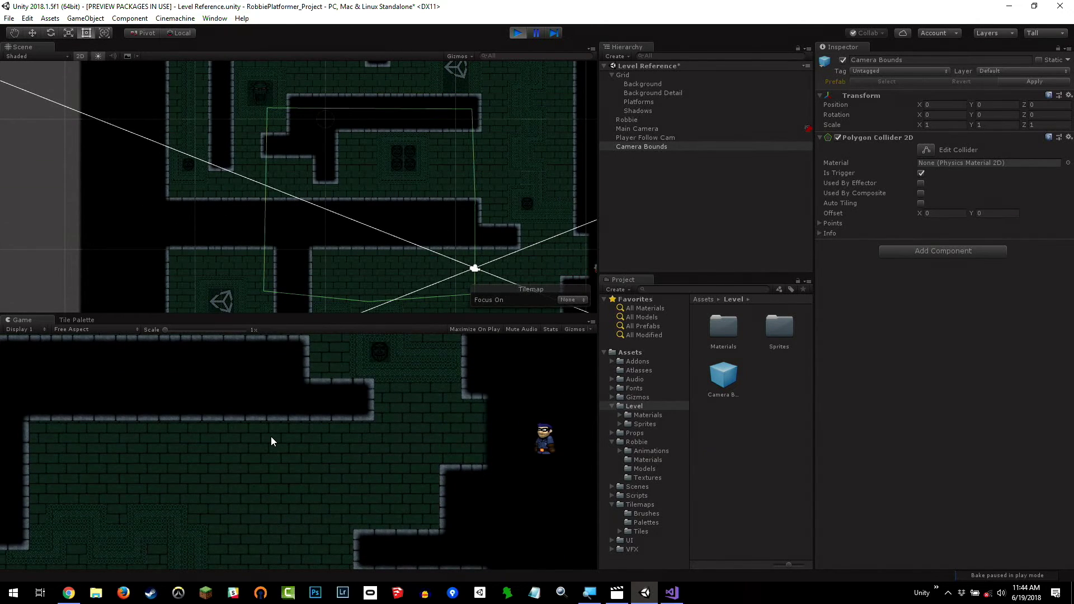
{"action": "key", "text": "Left"}
{"action": "key", "text": "Right"}
{"action": "key", "text": "Left"}
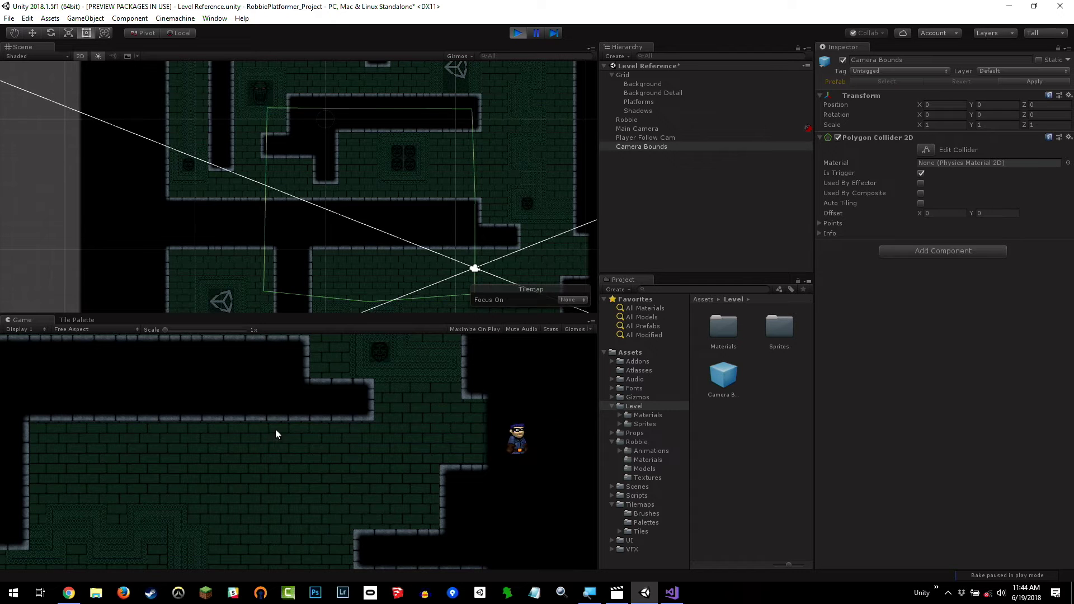
{"action": "key", "text": "Right"}
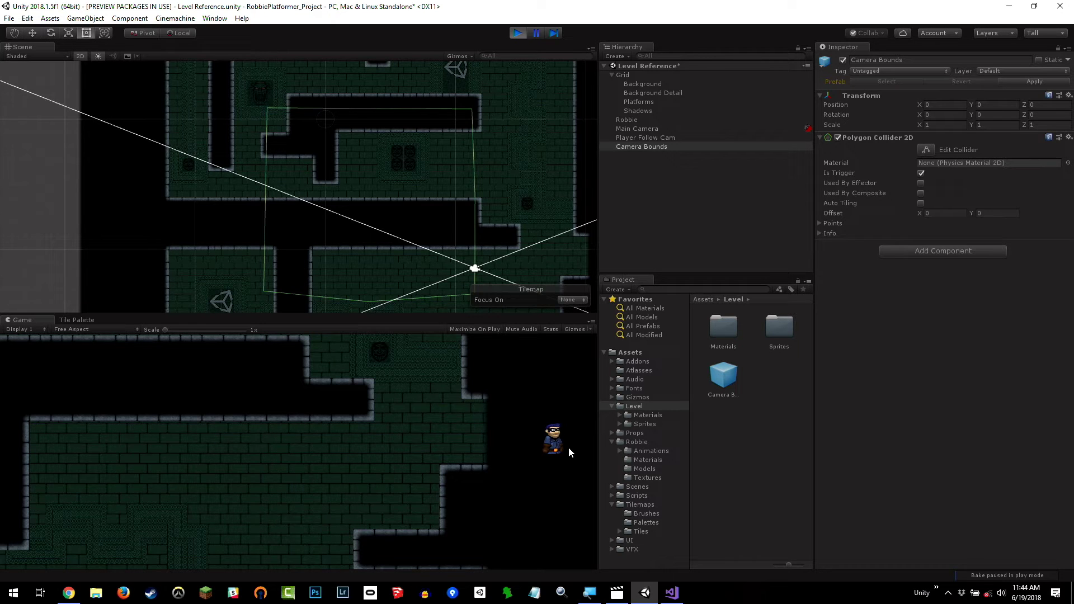
{"action": "key", "text": "Left"}
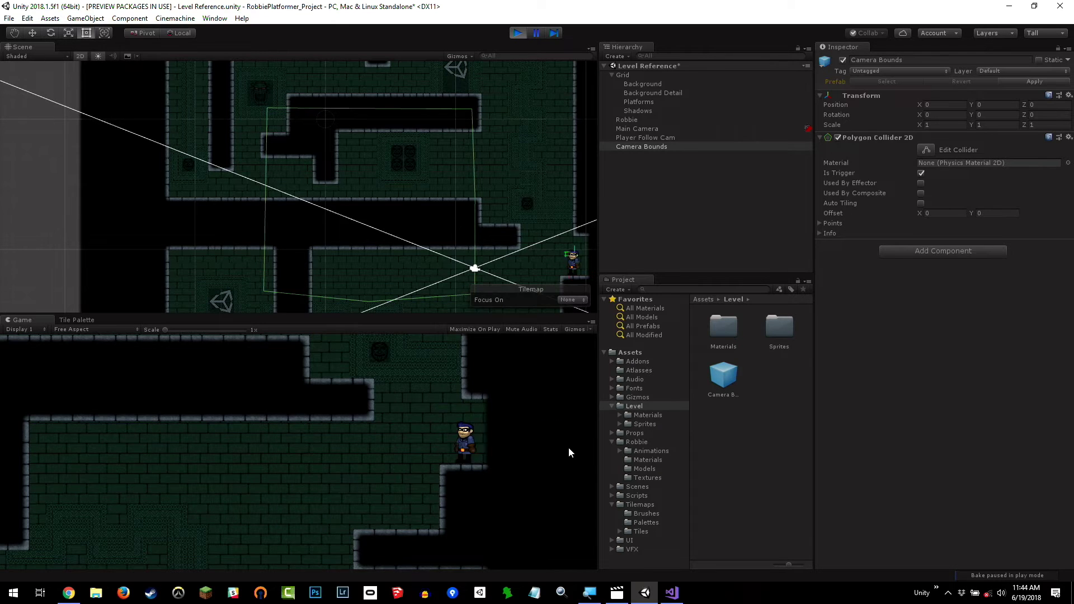
{"action": "key", "text": "Left"}
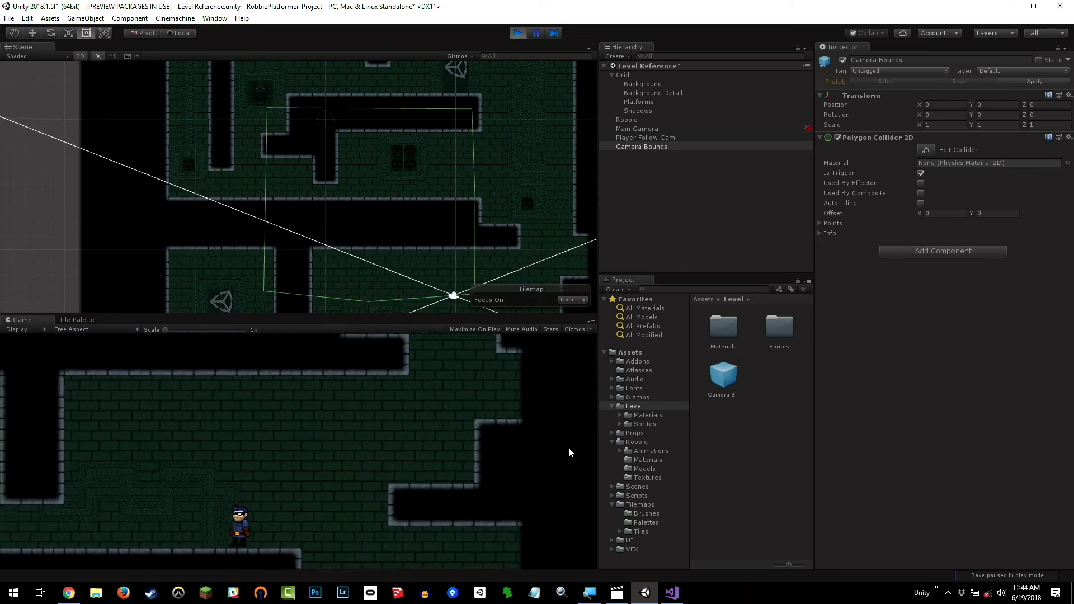
{"action": "key", "text": "Right"}
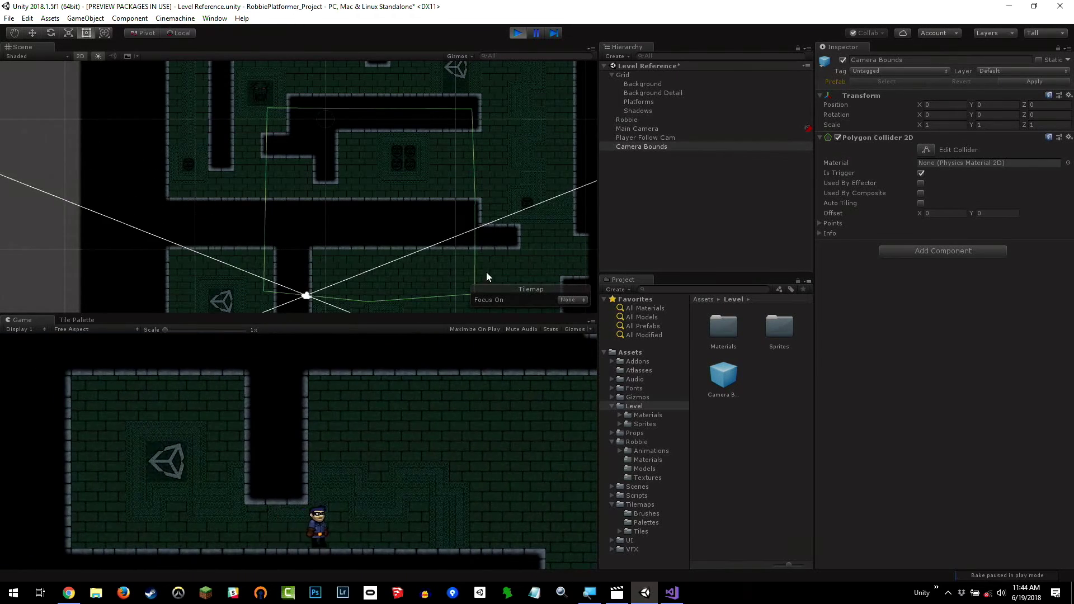
{"action": "middle_click_drag", "start_coordinate": [383, 256], "coordinate": [357, 161]}
{"action": "key", "text": "Right"}
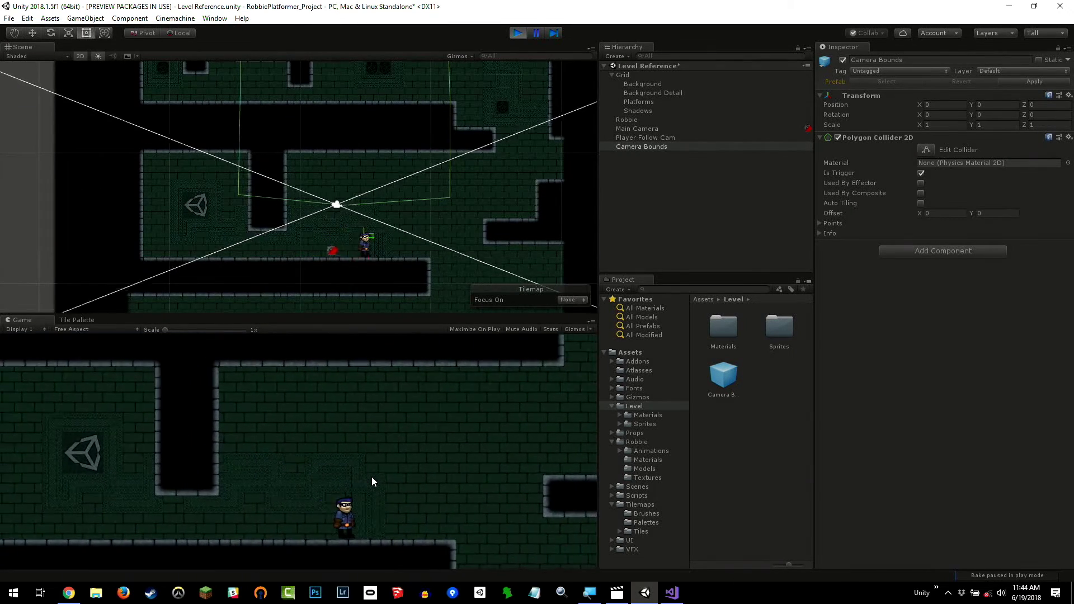
{"action": "key", "text": "Left"}
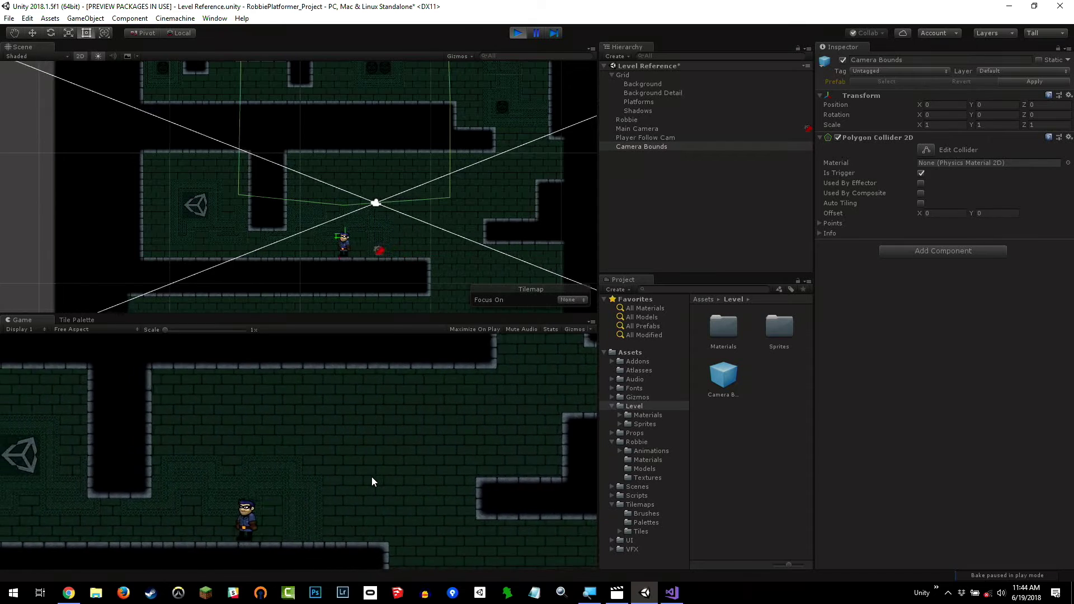
{"action": "key", "text": "Right"}
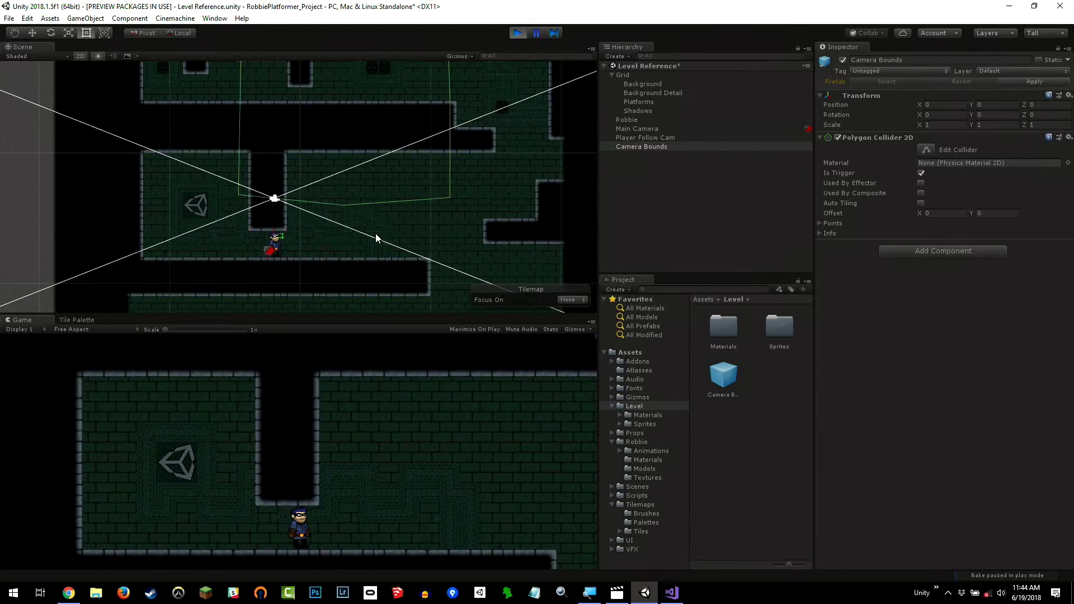
{"action": "key", "text": "Right"}
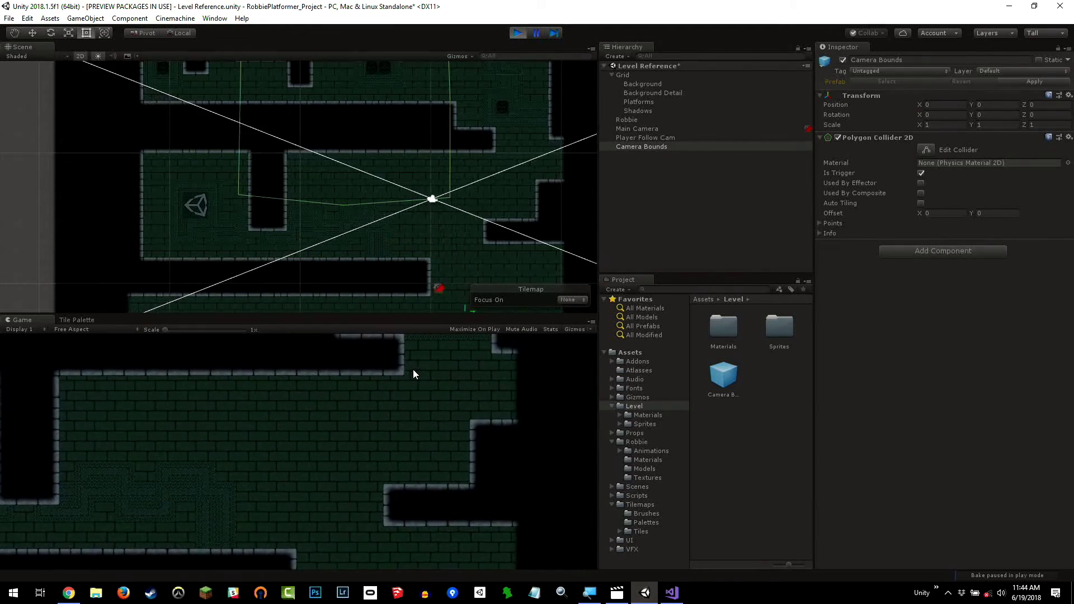
- Stop play mode to return to the editor
{"action": "left_click", "coordinate": [517, 32]}
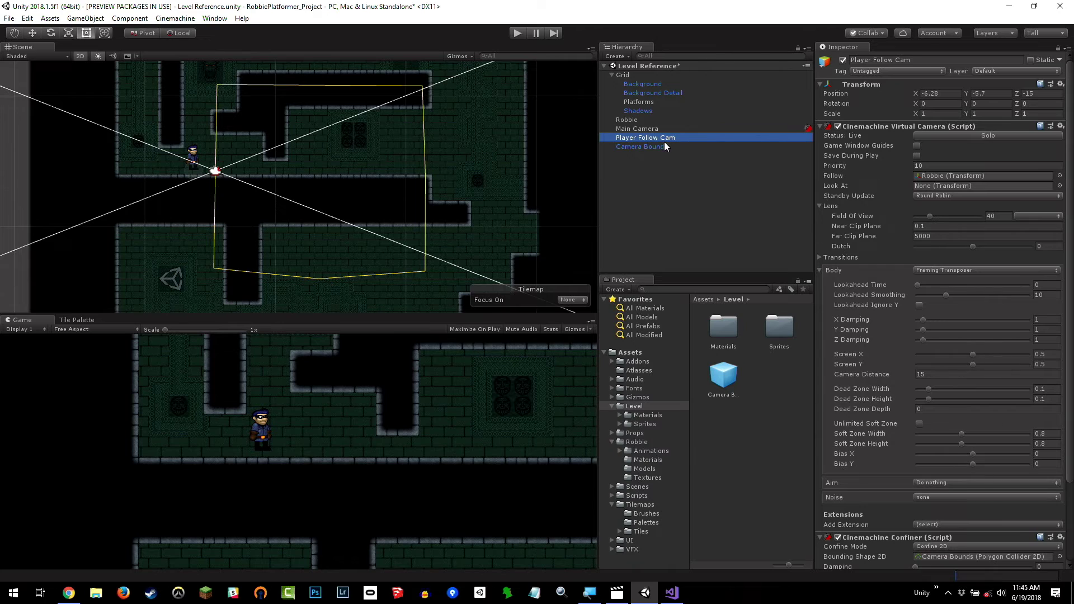
- Review the confiner settings, dismiss the extension list, and open the Confine Mode dropdown (Confine 2D/3D)
{"action": "scroll", "coordinate": [1007, 397], "scroll_direction": "down", "scroll_amount": 3}
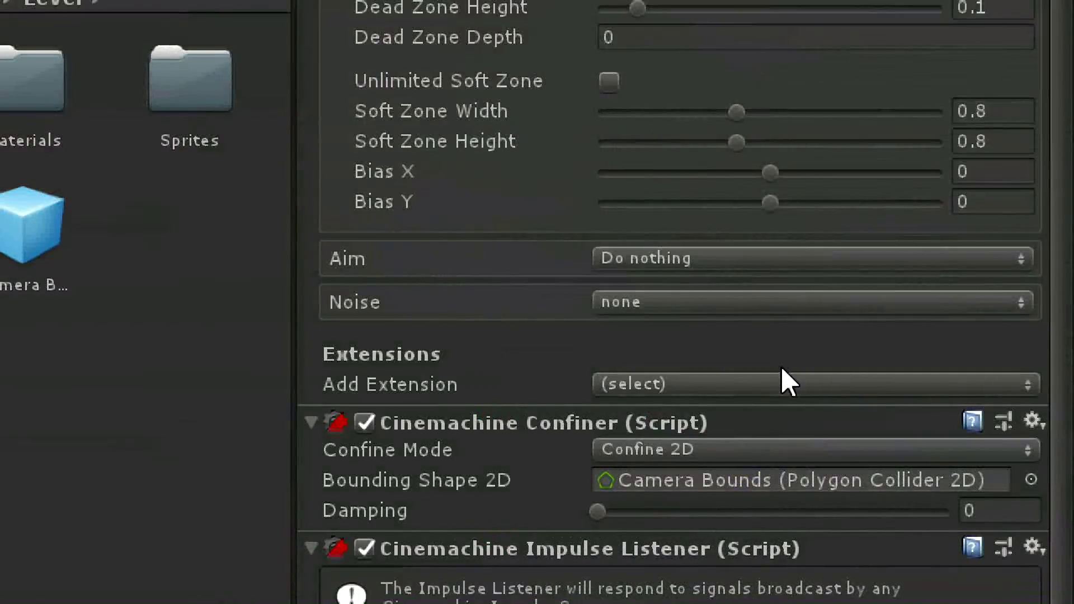
{"action": "left_click", "coordinate": [927, 370]}
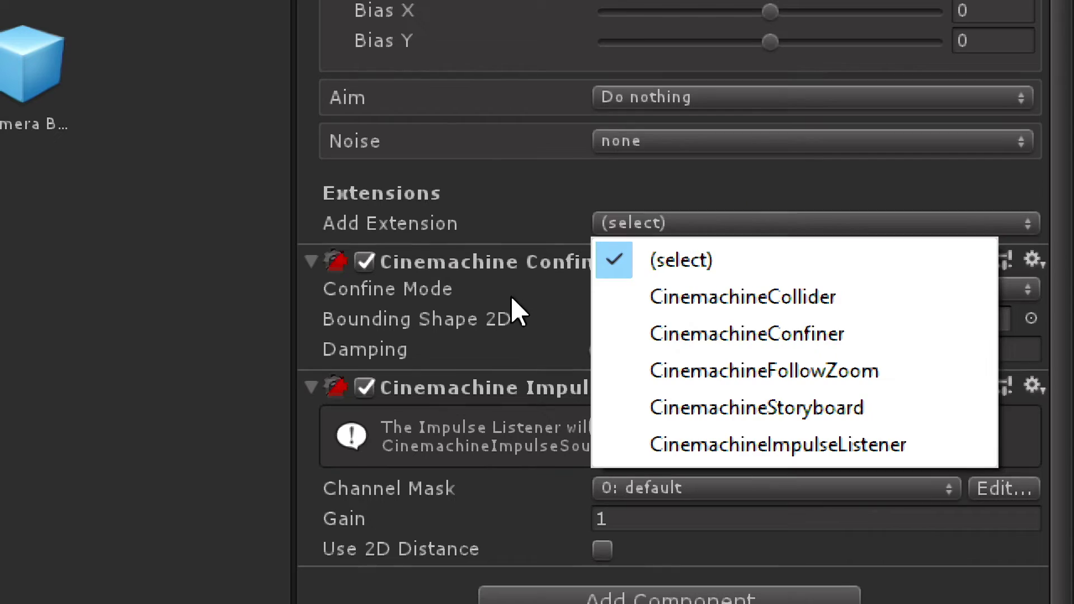
{"action": "left_click", "coordinate": [416, 335]}
{"action": "mouse_move", "coordinate": [563, 323]}
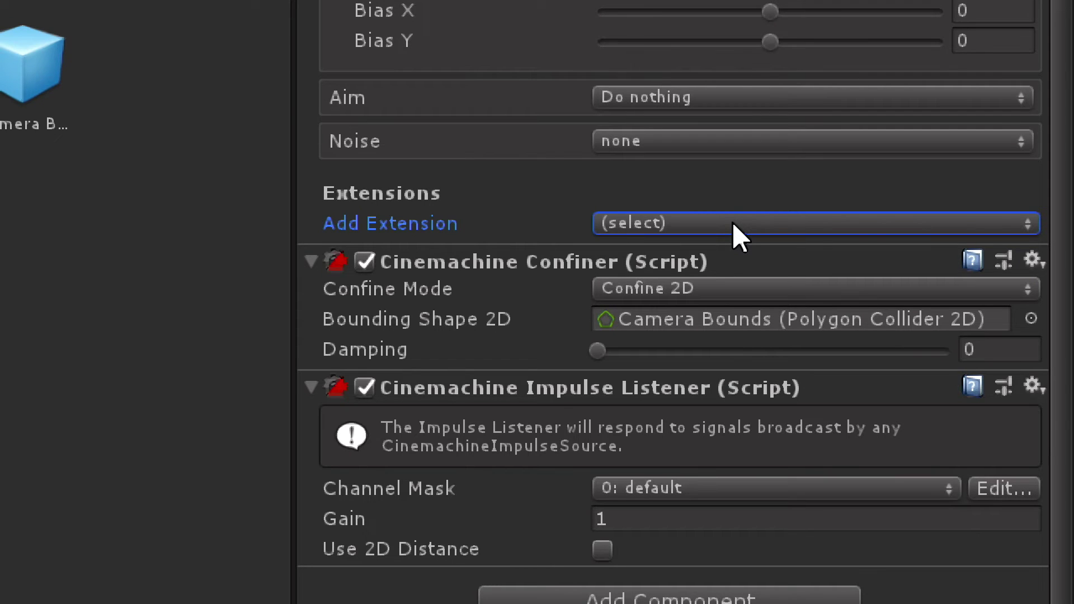
{"action": "left_click", "coordinate": [690, 288]}
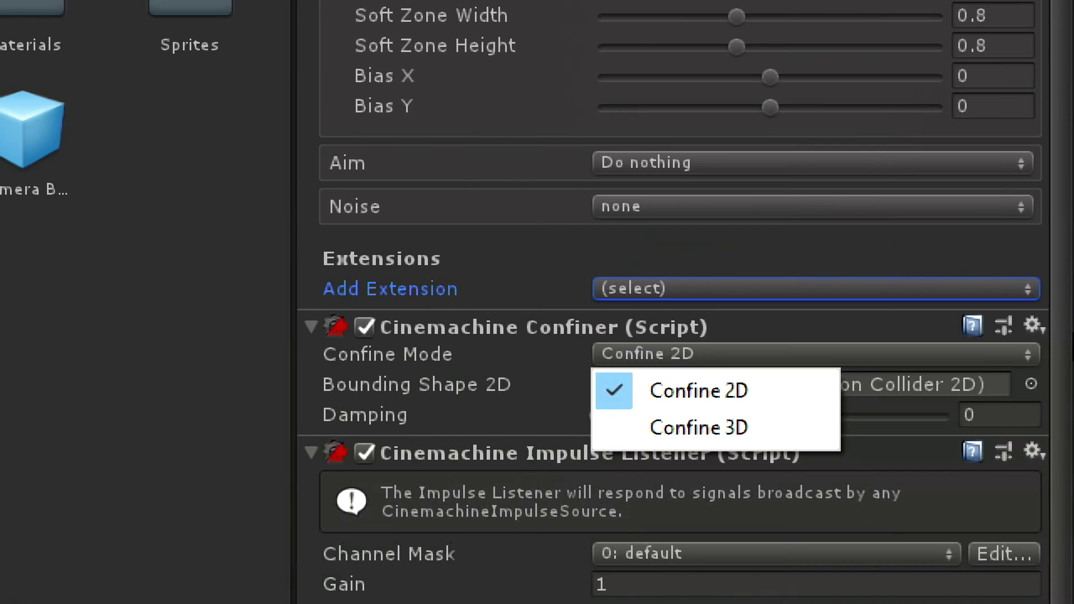
- Clear the selection, select Camera Bounds, and start Edit Collider on its Polygon Collider 2D
{"action": "left_click", "coordinate": [211, 387]}
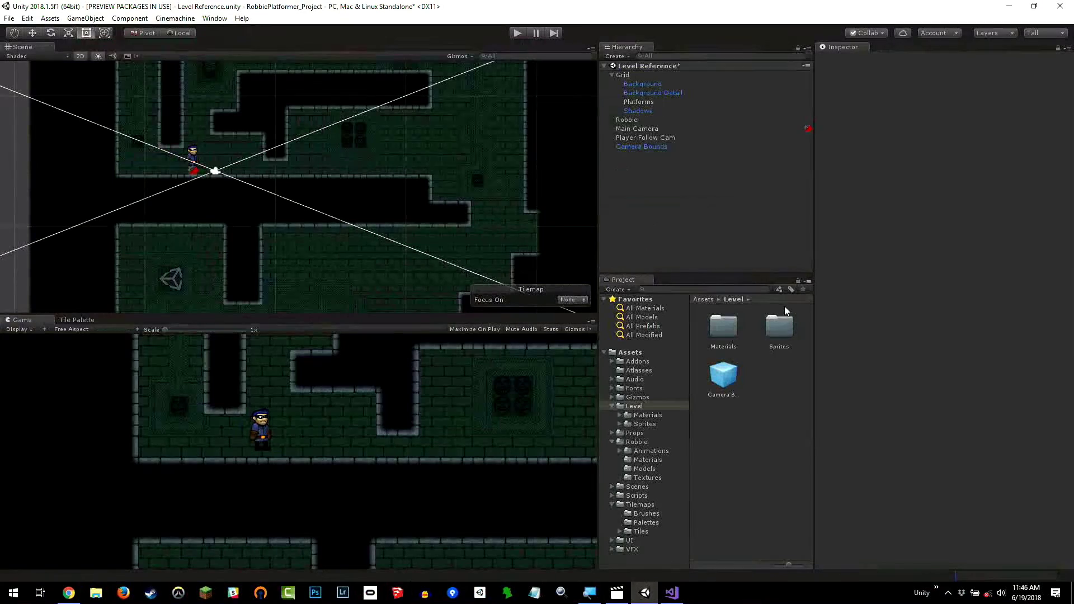
{"action": "left_click", "coordinate": [638, 148]}
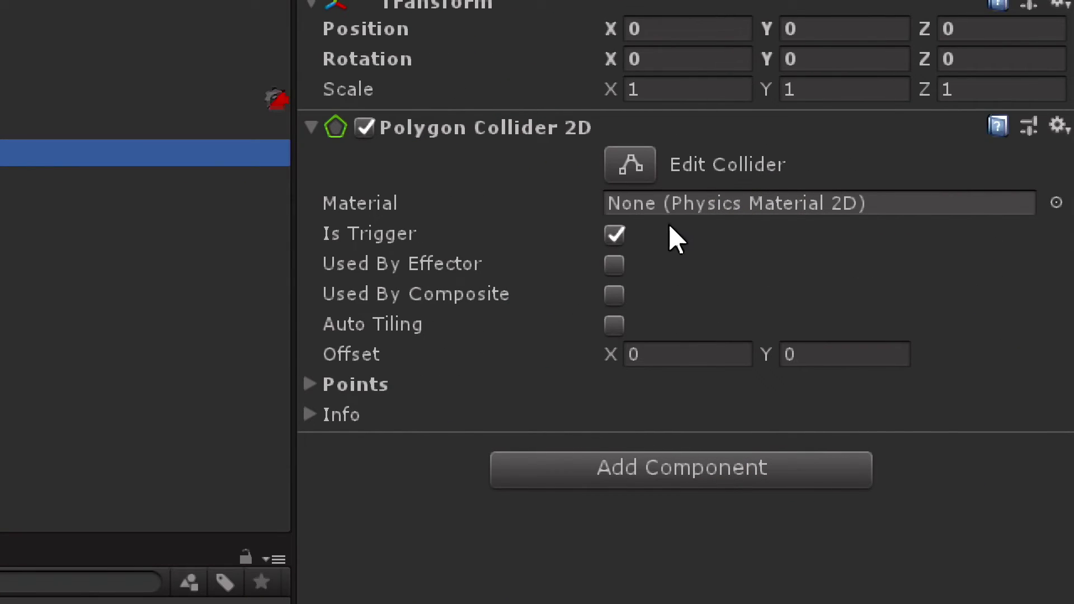
{"action": "left_click", "coordinate": [630, 164]}
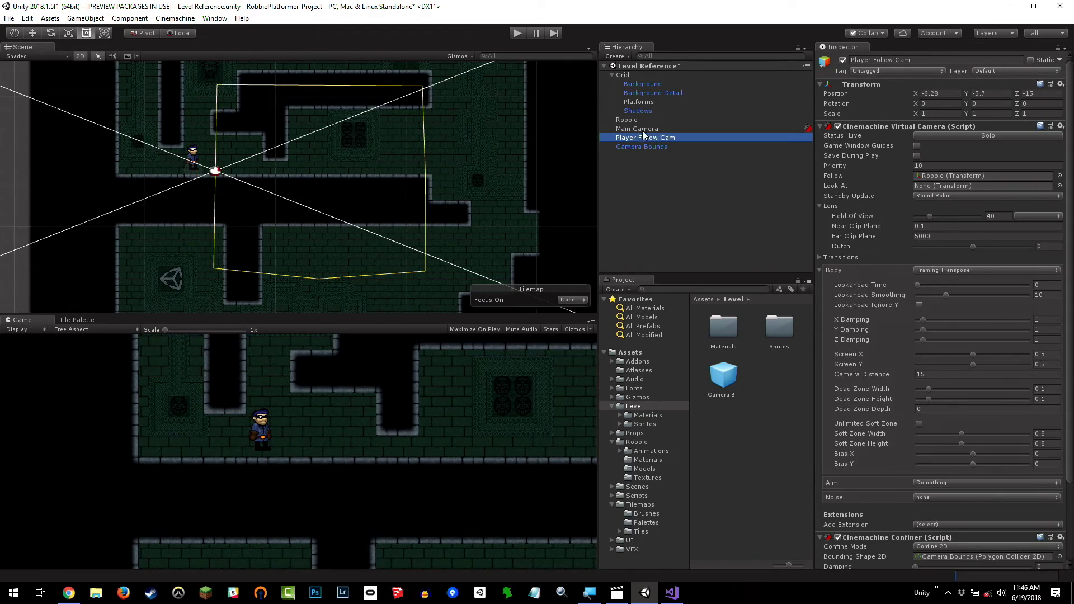
- Select Player Follow Cam and bring its Cinemachine Confiner, bounded by Camera Bounds, into view
{"action": "left_click", "coordinate": [652, 130]}
{"action": "left_click", "coordinate": [654, 136]}
{"action": "scroll", "coordinate": [925, 343], "scroll_direction": "down", "scroll_amount": 5}
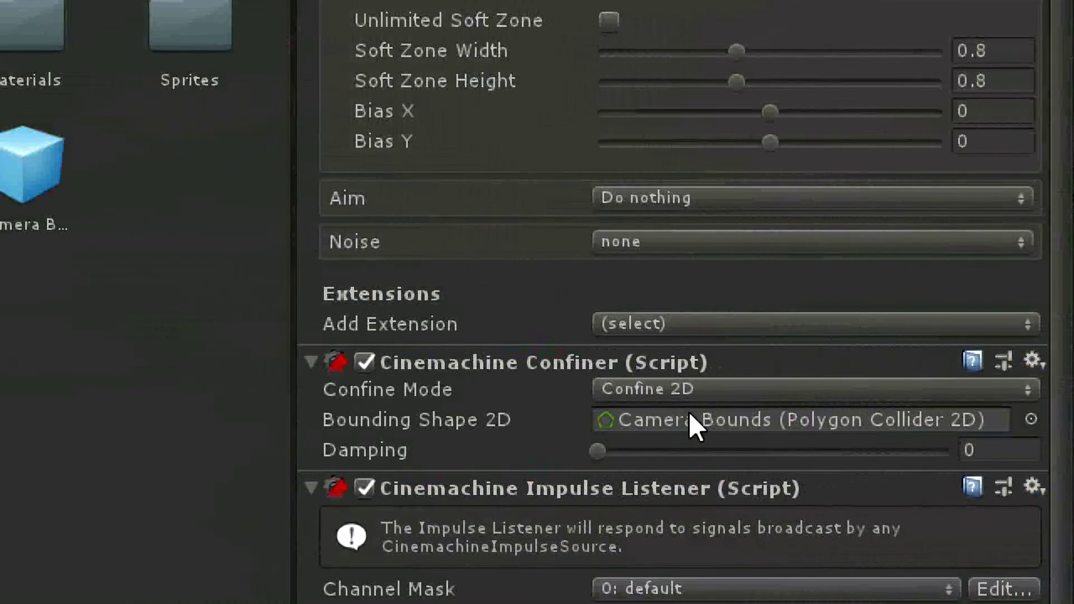